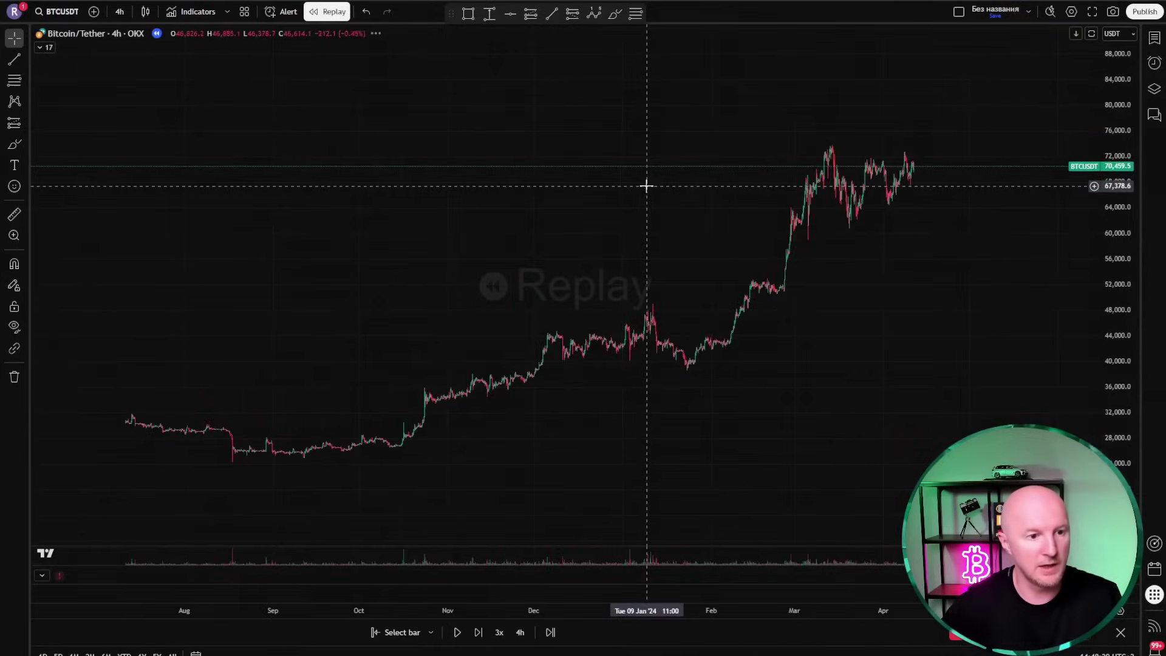
pyautogui.scroll(-3, 851, 299)
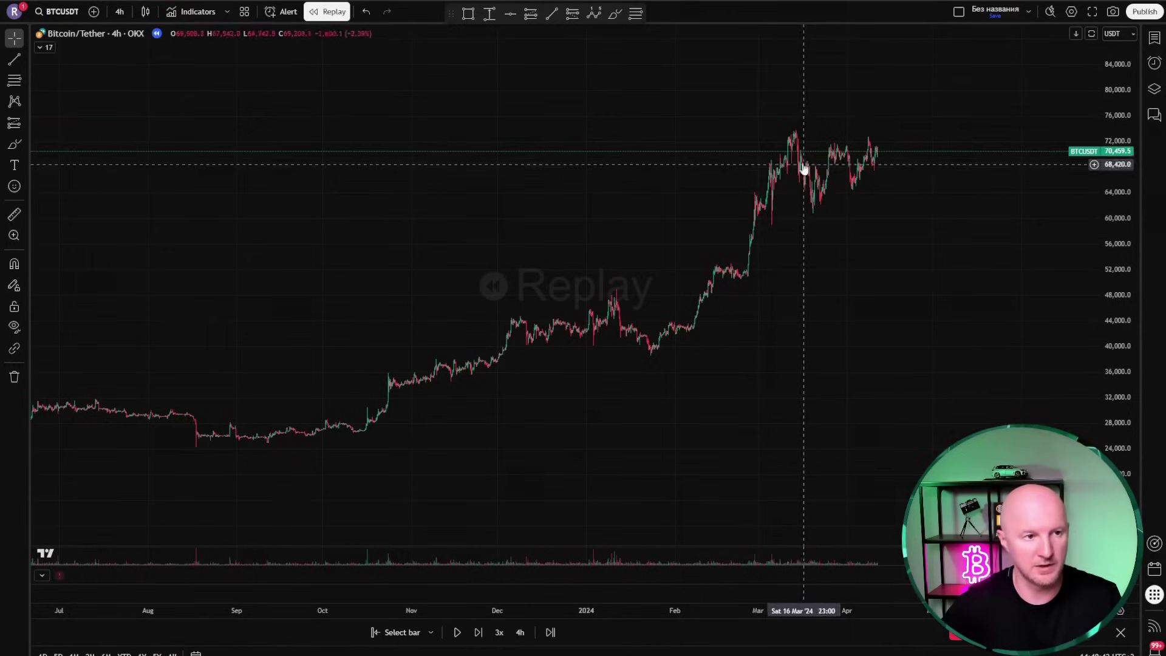
pyautogui.click(551, 15)
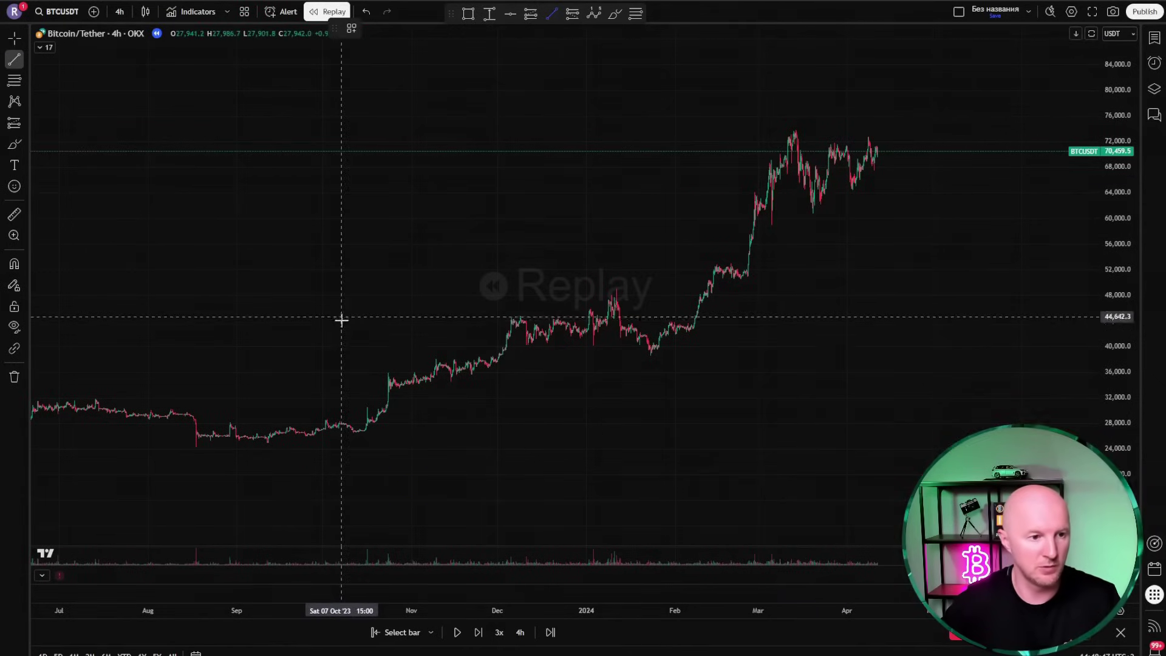
pyautogui.press('Escape')
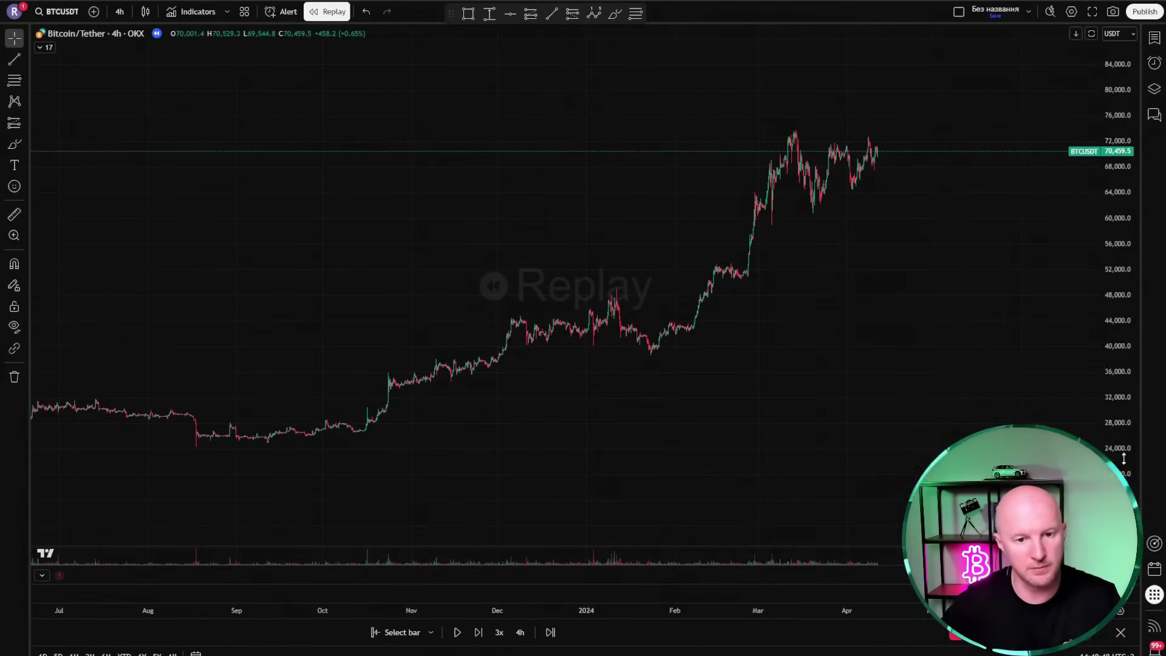
# Step: Draw a trend line across the December and January highs, from about 44,470 on 6 Dec '23 to about 58,574 on 28 Mar '24
pyautogui.scroll(3, 850, 396)
pyautogui.moveTo(850, 396); pyautogui.dragTo(894, 404)
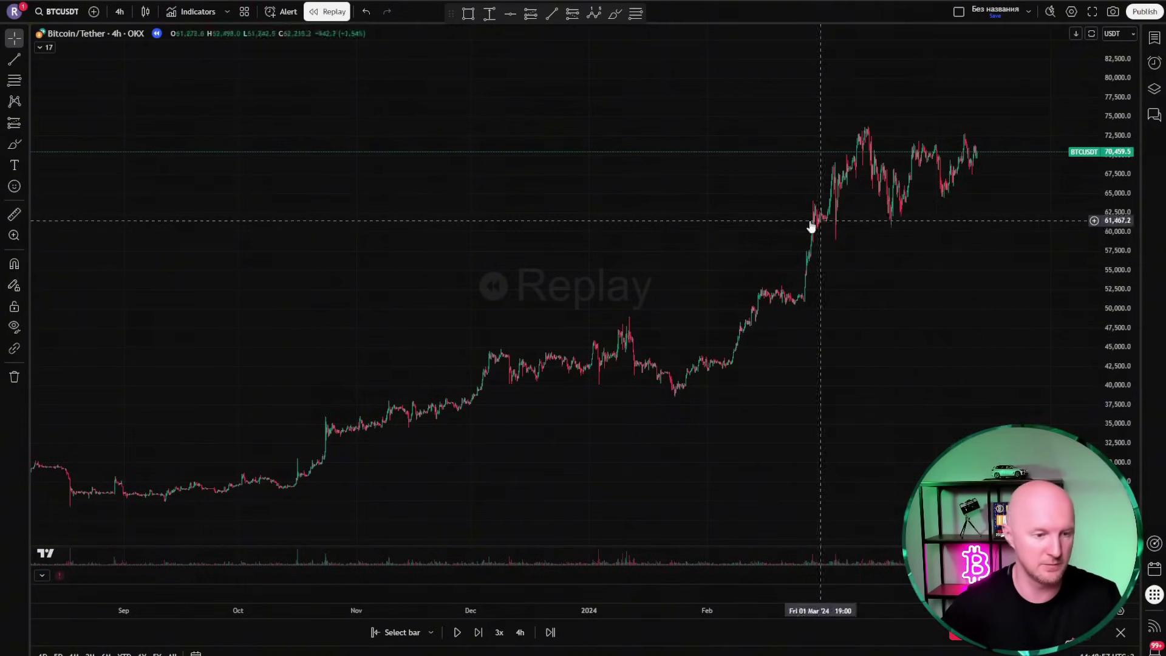
pyautogui.click(552, 14)
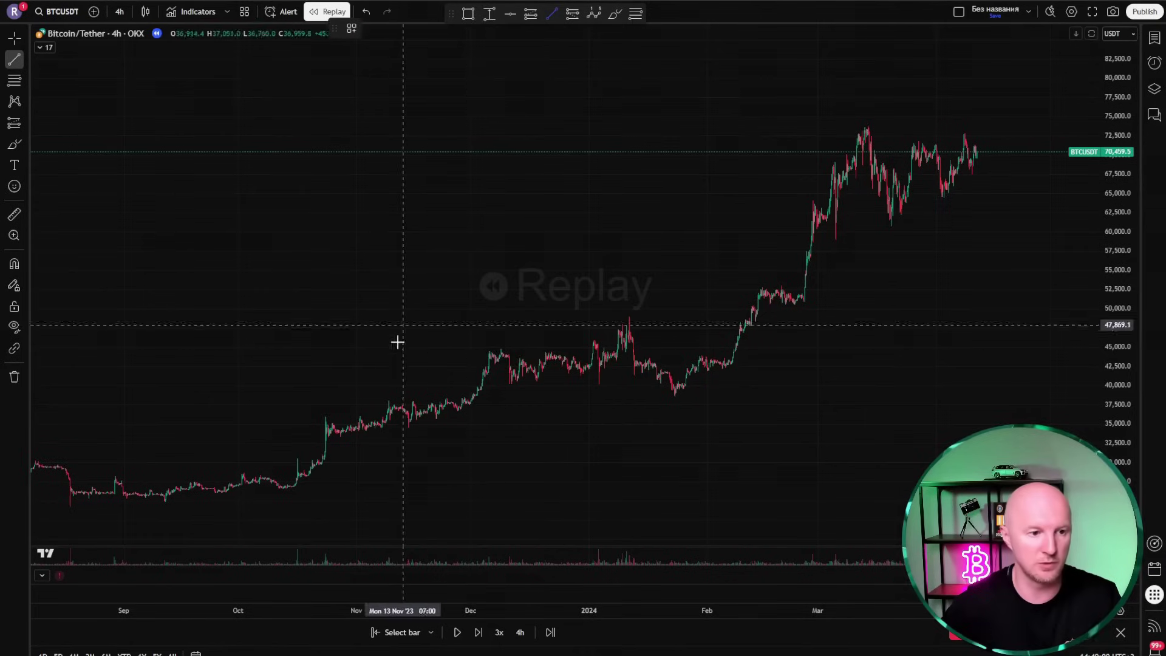
pyautogui.click(491, 351)
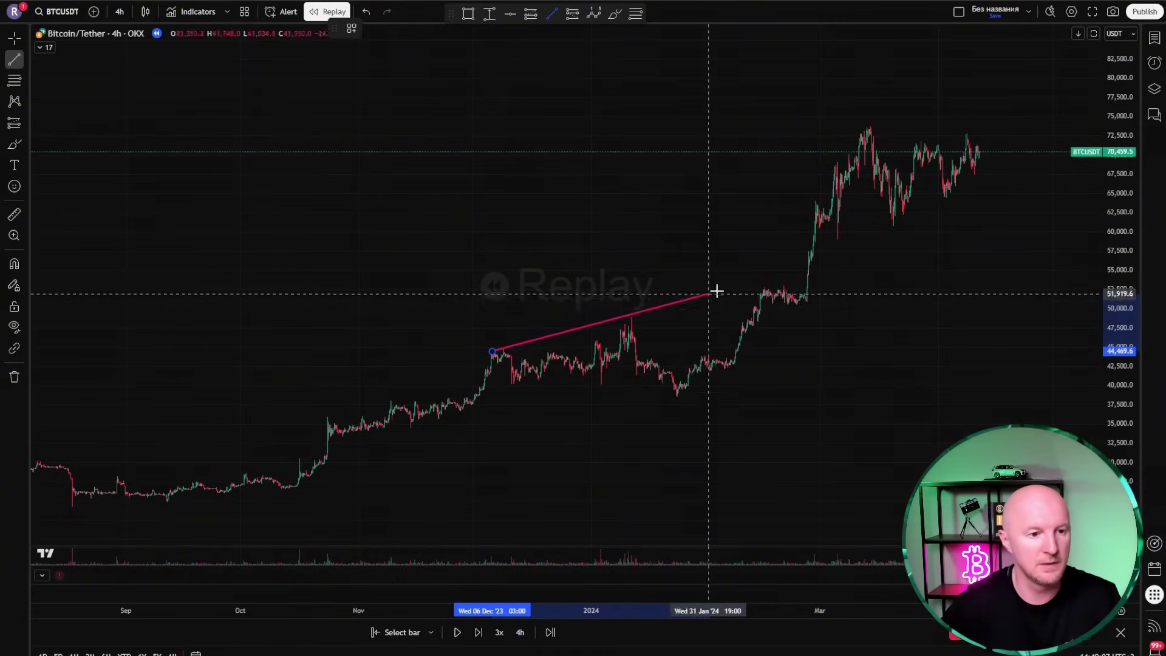
pyautogui.click(925, 243)
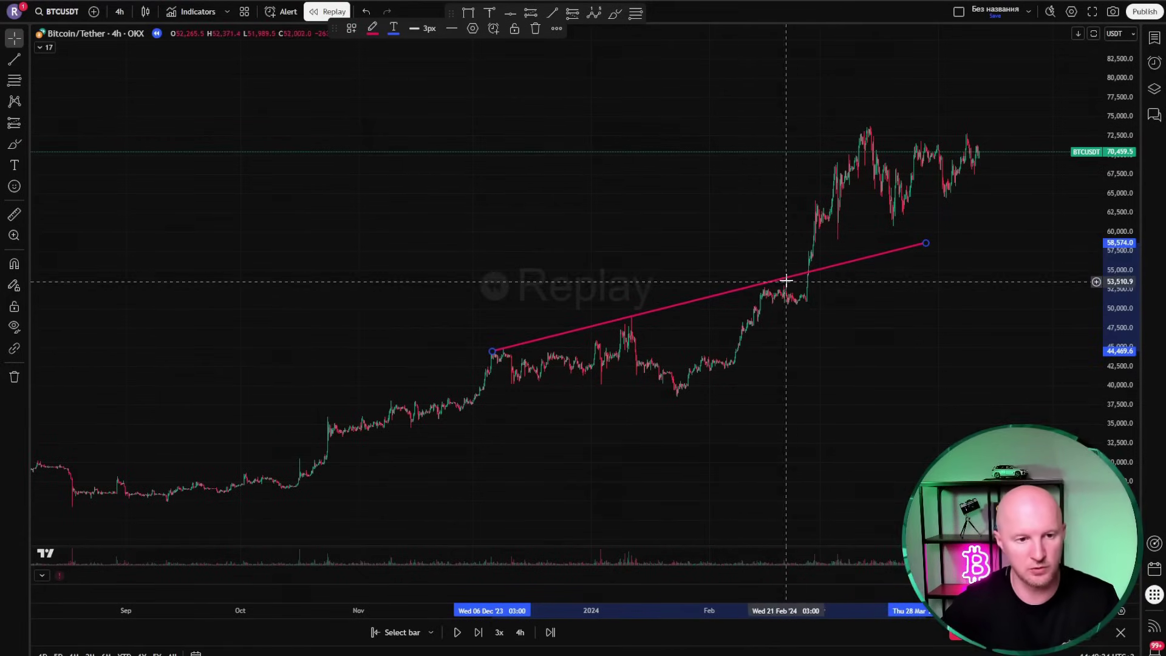
# Step: Place two parallel copies of the trend line below it, ending at about 45,338 and, along the January low, about 40,347
pyautogui.moveTo(796, 280)
pyautogui.mouseDown()
pyautogui.moveTo(771, 292)
pyautogui.moveTo(766, 328)
pyautogui.moveTo(782, 333)
pyautogui.mouseUp()
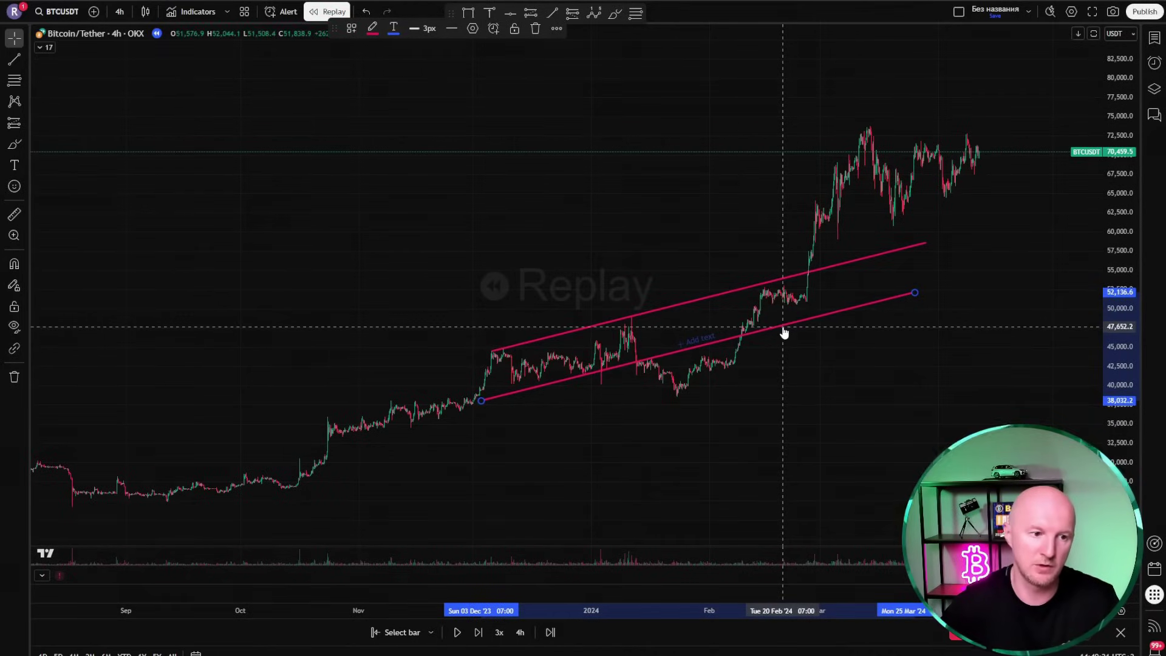
pyautogui.moveTo(783, 332); pyautogui.dragTo(603, 385)
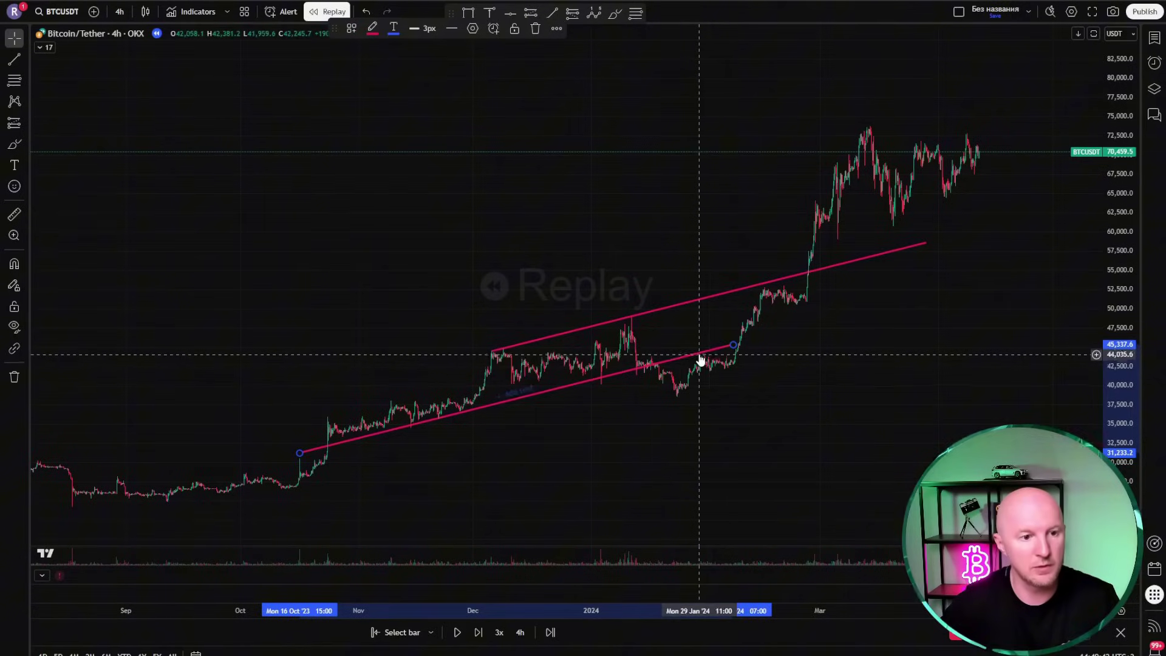
pyautogui.moveTo(700, 360); pyautogui.dragTo(678, 396)
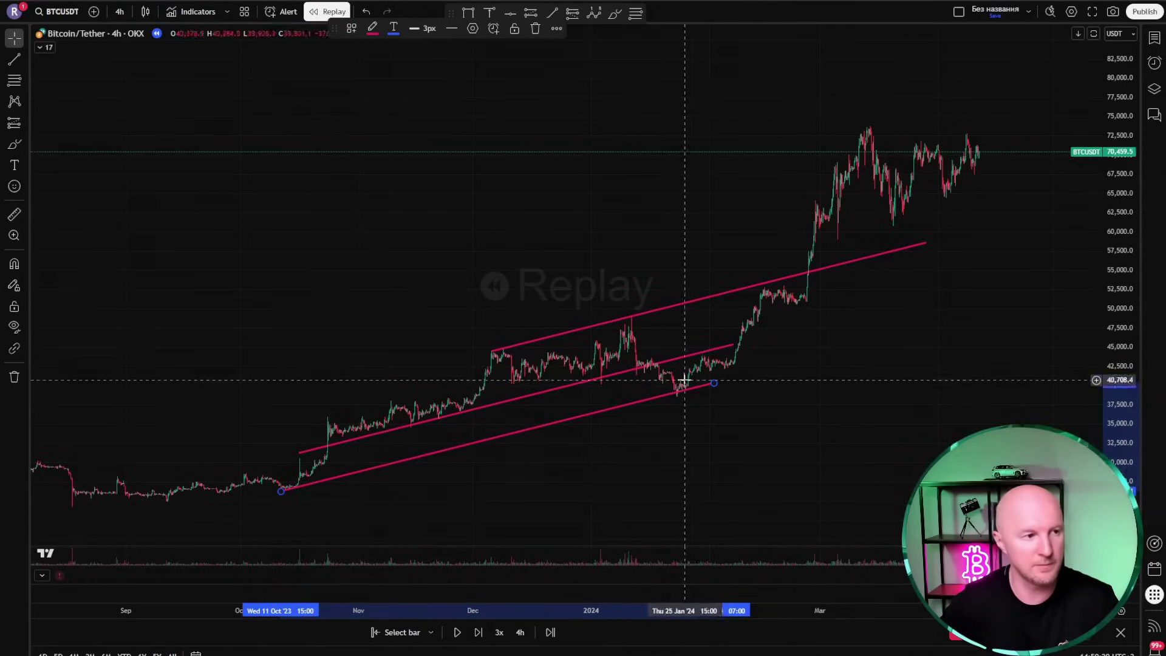
# Step: Draw a parallel channel from 44,542 to about 59,948 over the upper trend line, lower edge at the January low, and stretch it back to autumn 2023
pyautogui.click(25, 60)
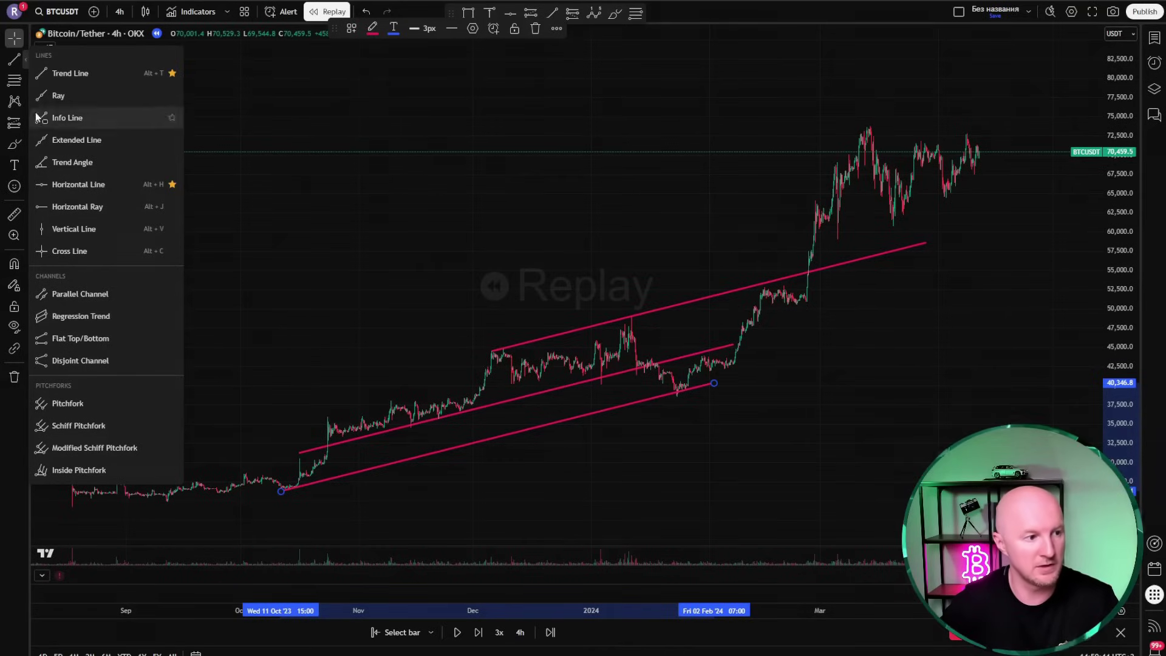
pyautogui.click(79, 296)
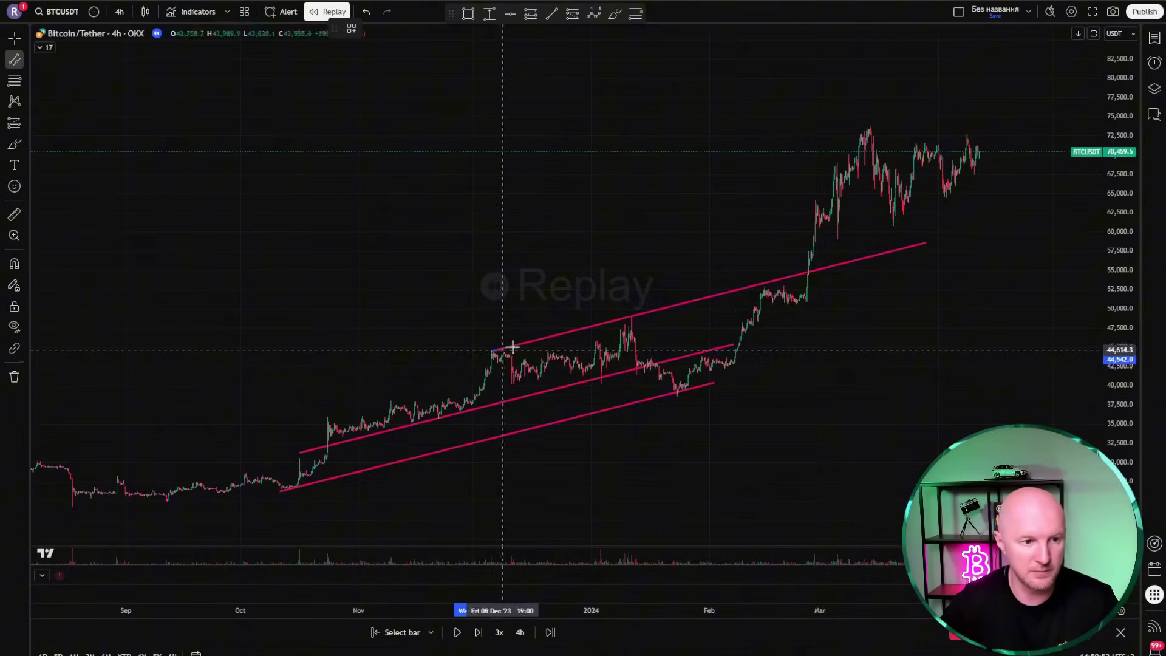
pyautogui.click(494, 350)
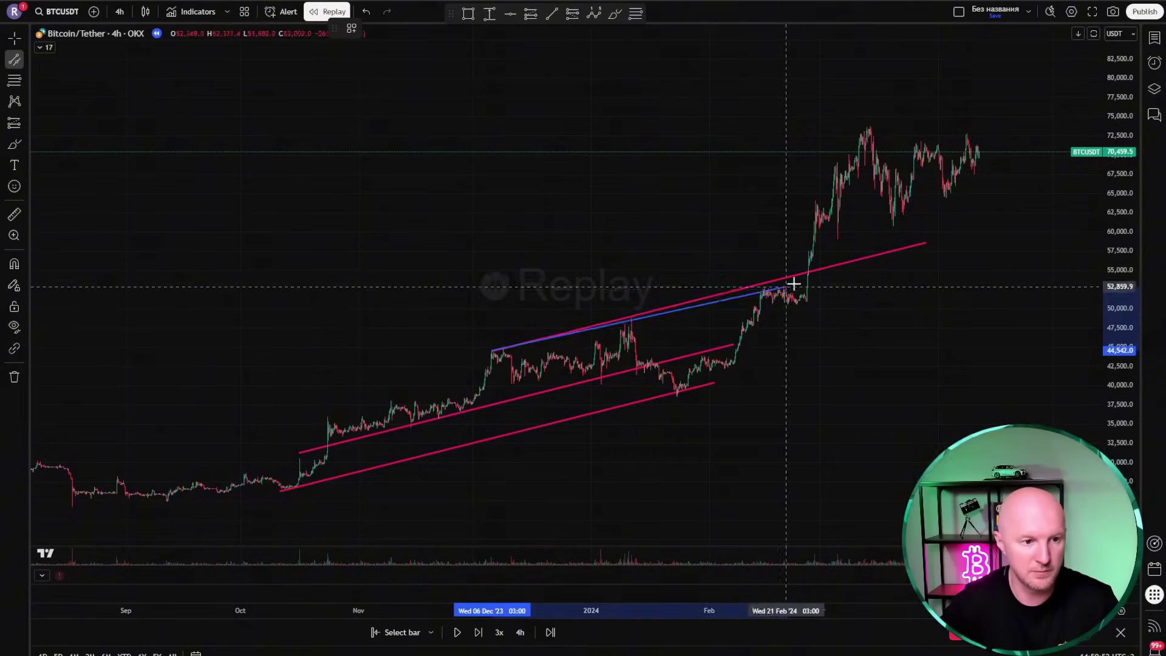
pyautogui.click(976, 233)
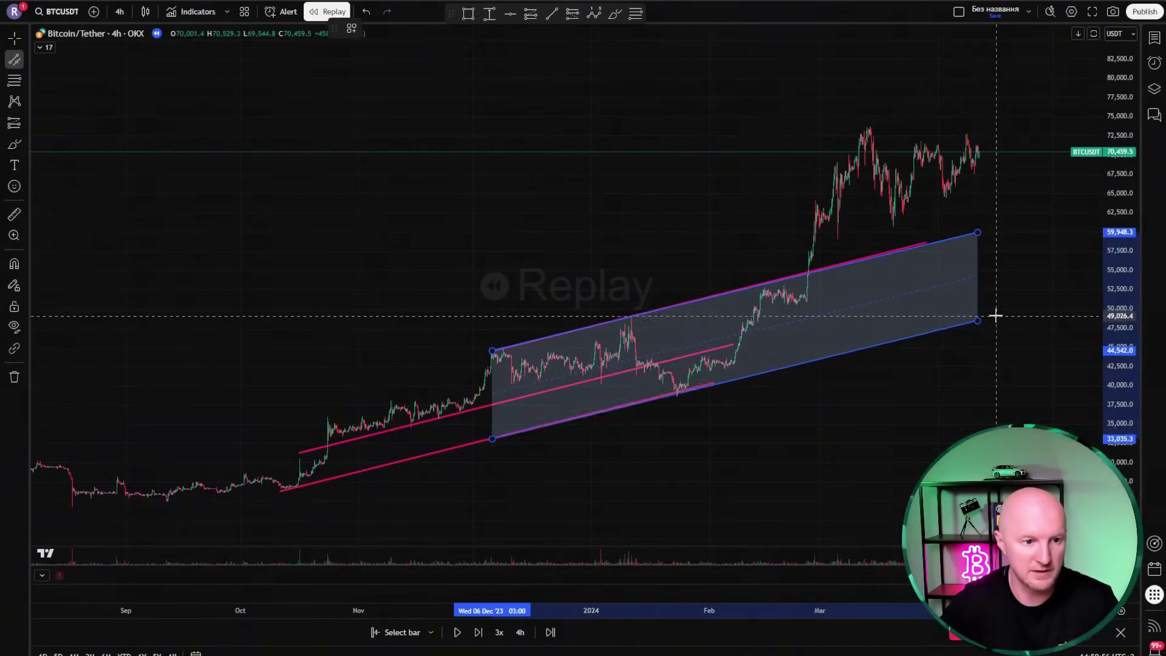
pyautogui.click(995, 314)
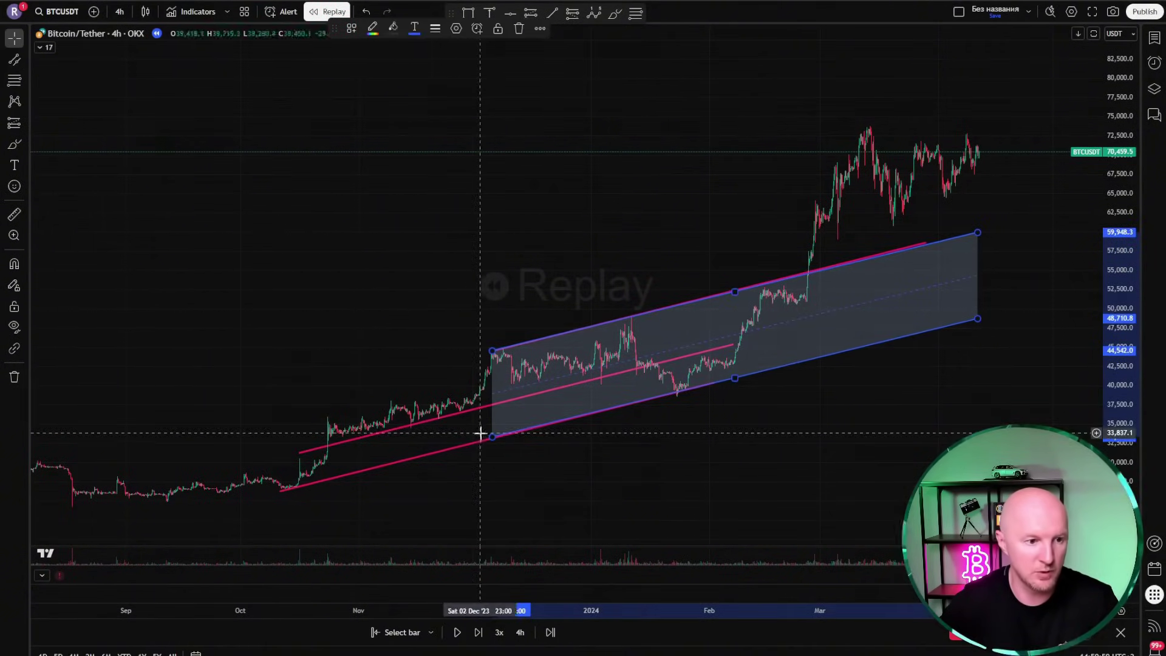
pyautogui.moveTo(491, 438); pyautogui.dragTo(249, 499)
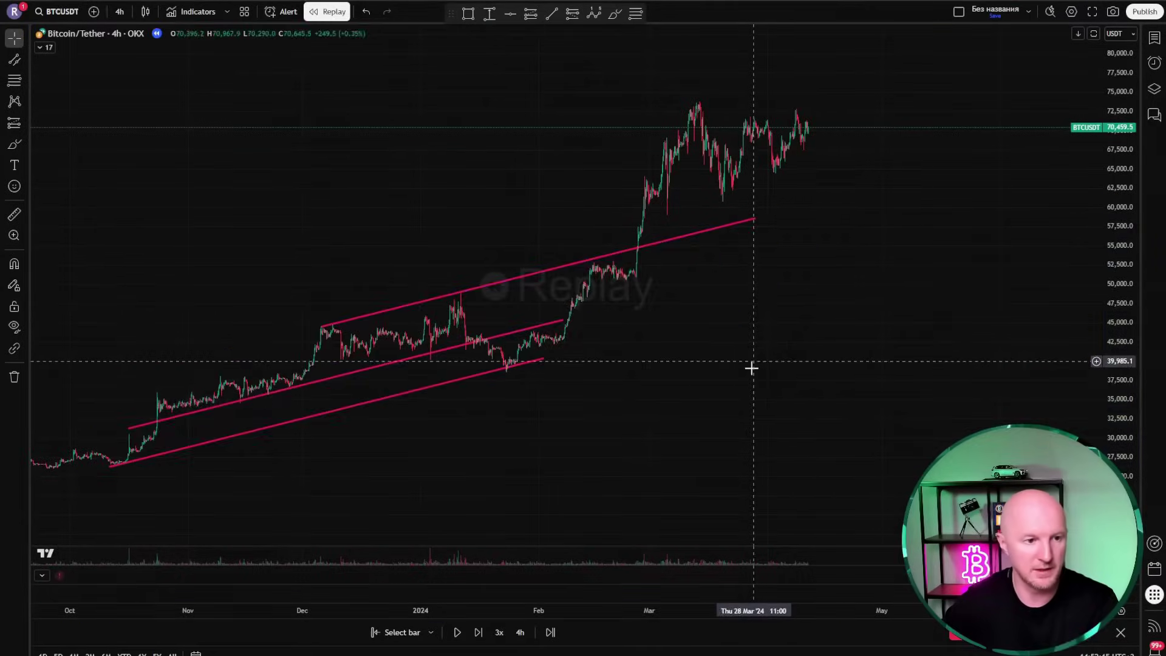
# Step: Extend the upper trend line forward in time to about 68,800, keeping its slope
pyautogui.moveTo(752, 368); pyautogui.dragTo(752, 425)
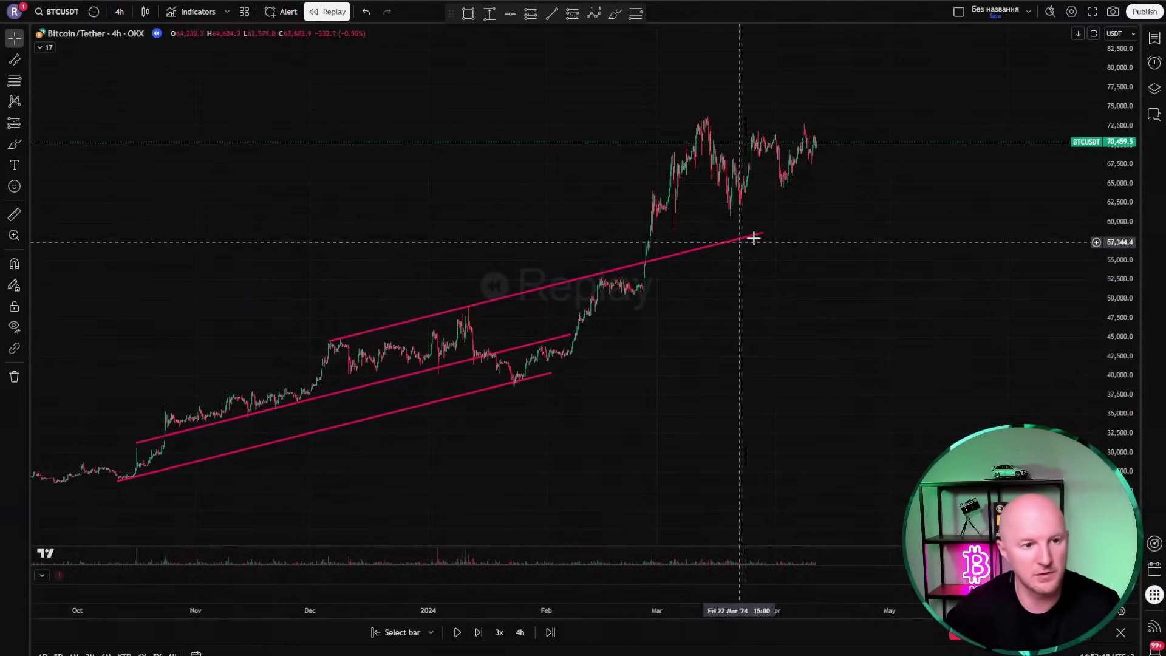
pyautogui.moveTo(763, 235); pyautogui.dragTo(1088, 158)
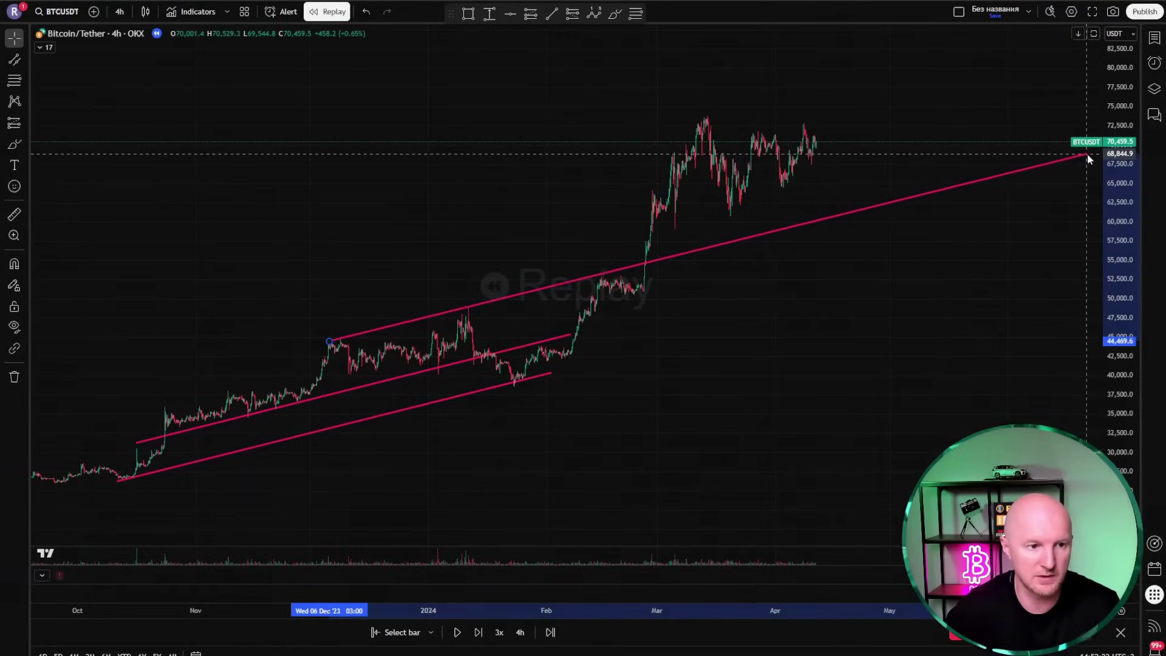
pyautogui.moveTo(747, 328); pyautogui.dragTo(689, 386)
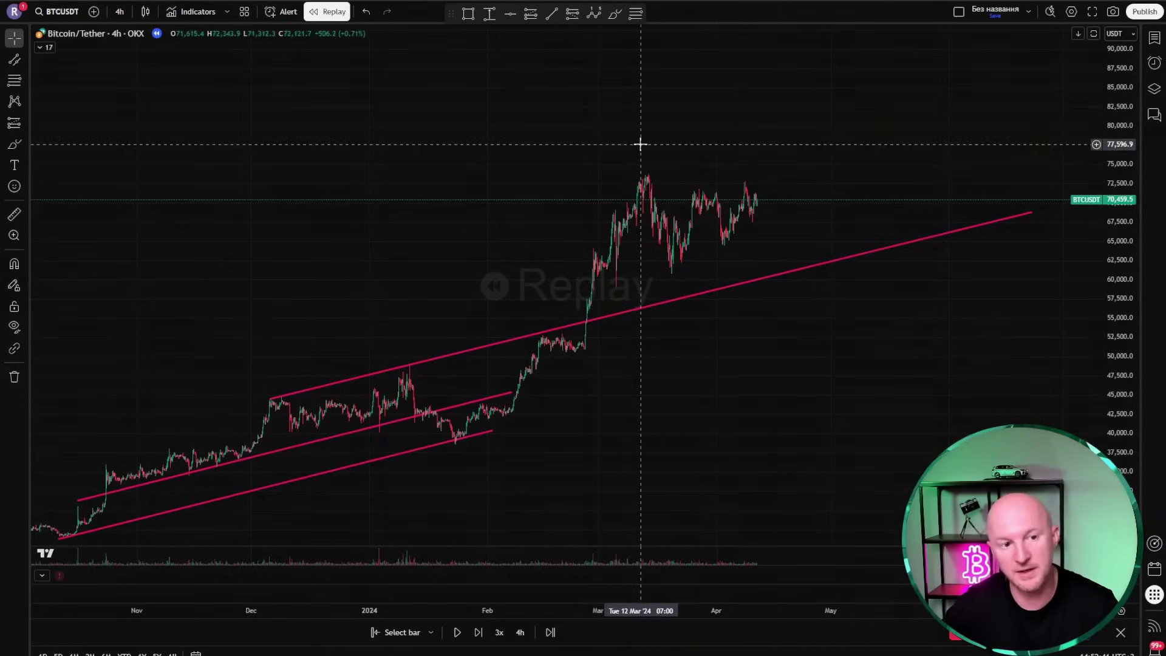
# Step: Draw two converging trend lines around the March–April consolidation, one falling from about 74,197 and one rising from about 57,561 to about 69,500
pyautogui.moveTo(651, 174); pyautogui.dragTo(619, 175)
pyautogui.click(552, 13)
pyautogui.click(611, 172)
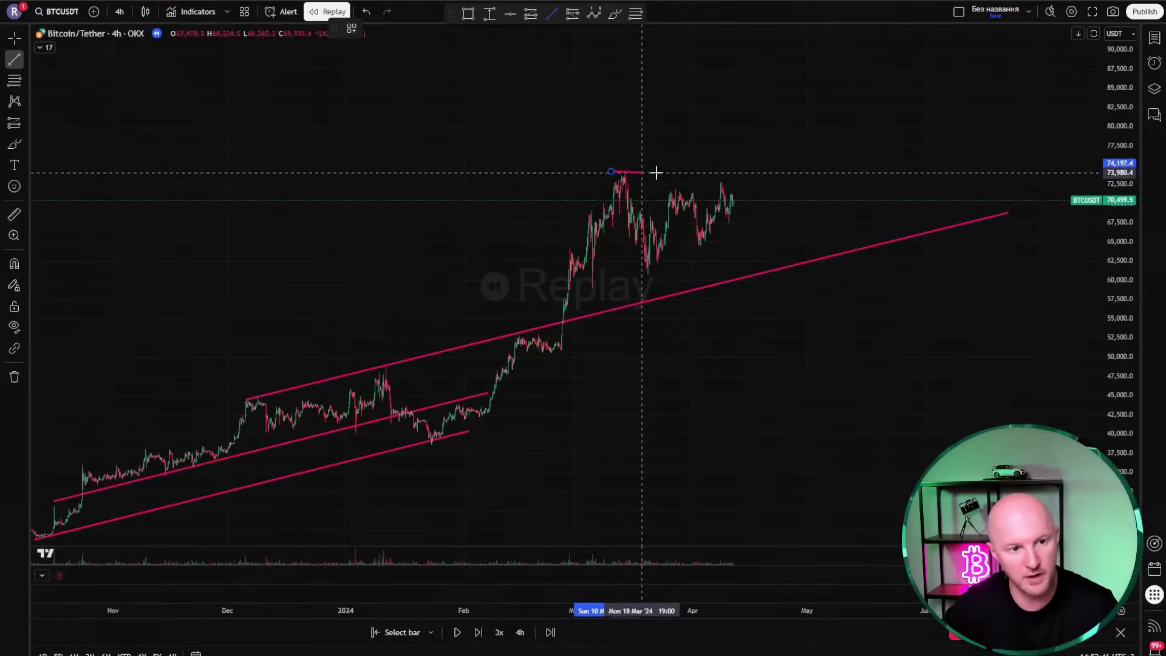
pyautogui.click(755, 199)
pyautogui.click(552, 13)
pyautogui.click(582, 298)
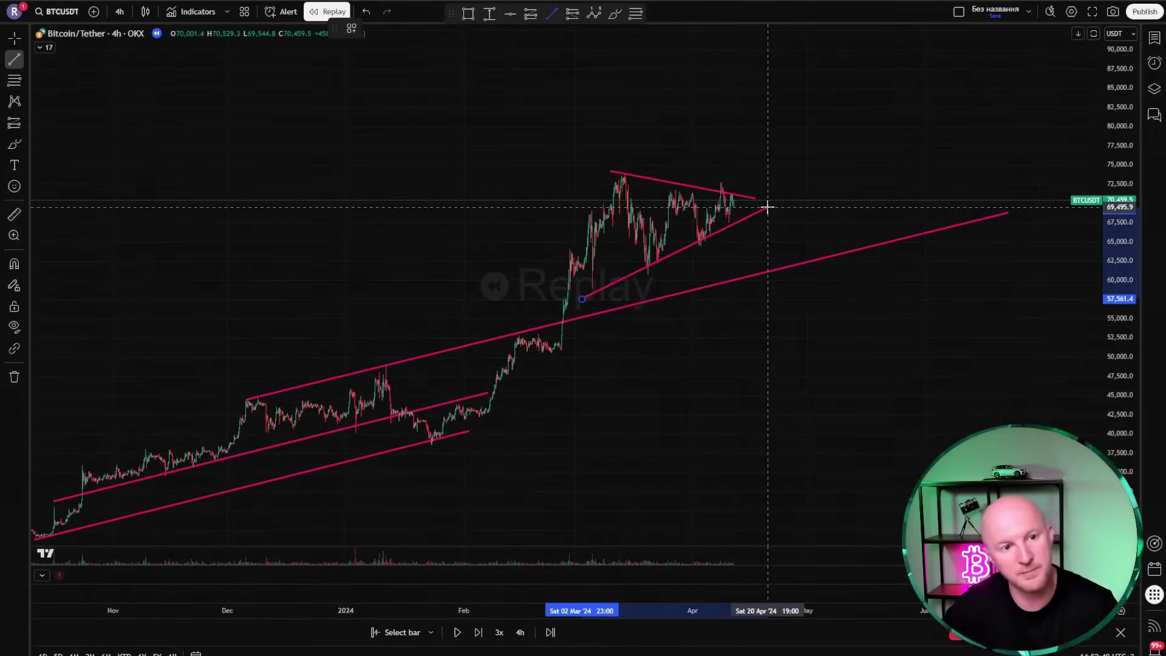
pyautogui.click(768, 208)
# Step: Delete the two converging trend lines around the March–April consolidation
pyautogui.press('Delete')
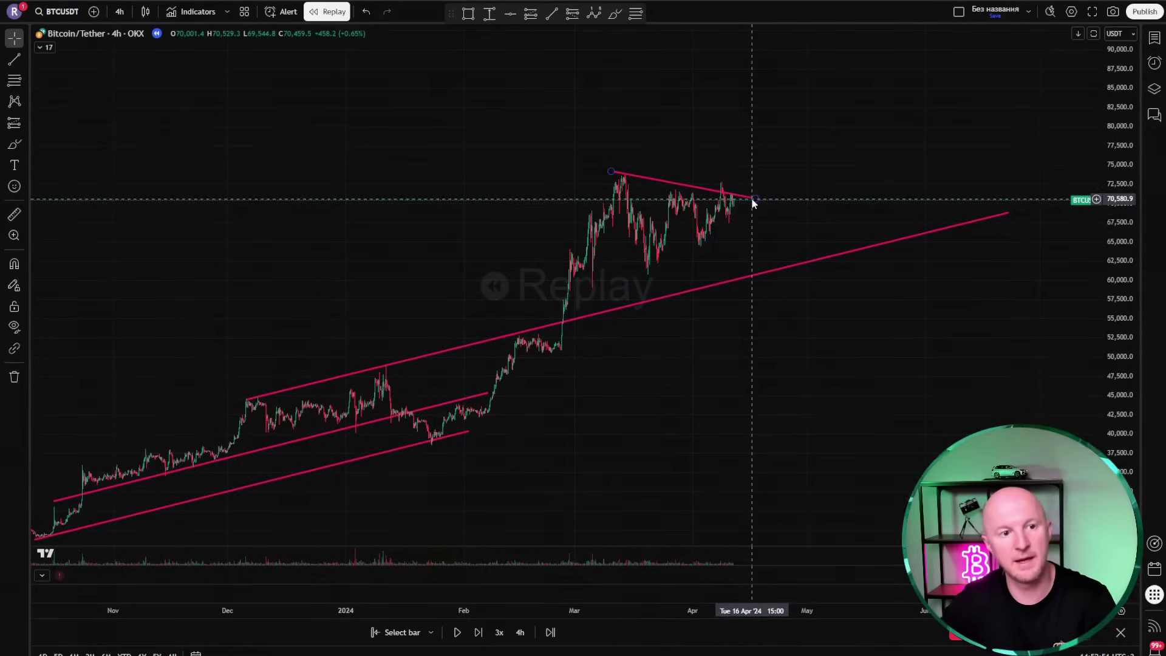
pyautogui.click(753, 197)
pyautogui.press('Delete')
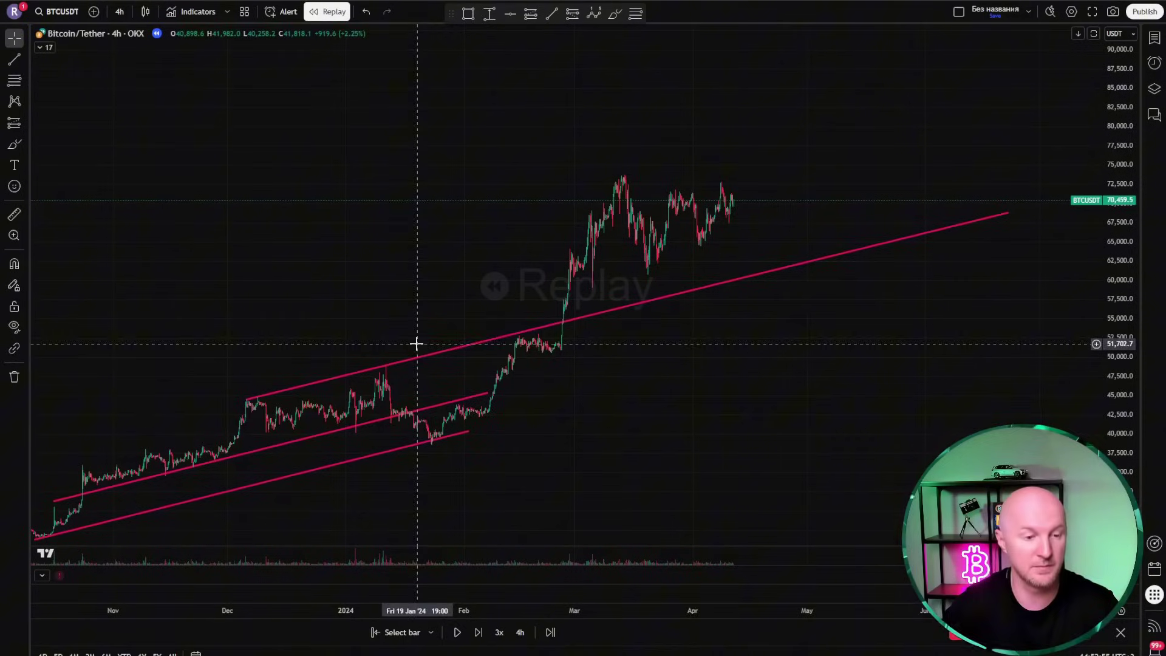
# Step: Place a parallel copy of the extended upper trend line under the March lows, from about 47,580 to about 71,883
pyautogui.moveTo(854, 358); pyautogui.dragTo(952, 404)
pyautogui.moveTo(1118, 398); pyautogui.dragTo(1118, 342)
pyautogui.moveTo(1003, 396); pyautogui.dragTo(840, 401)
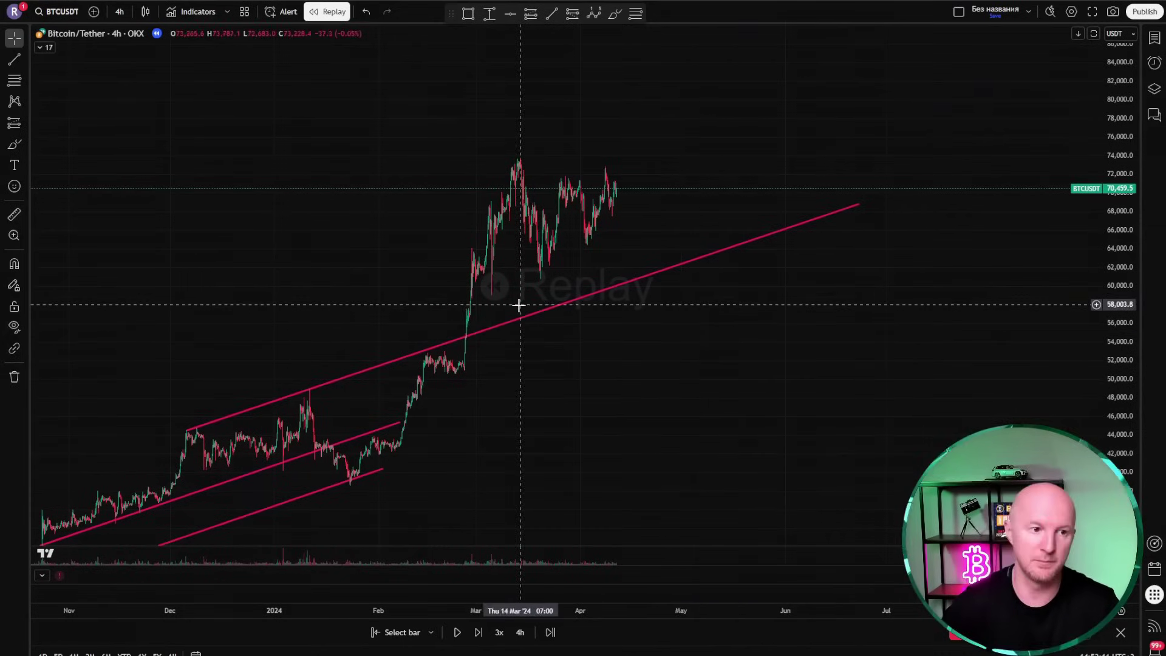
pyautogui.moveTo(1101, 339); pyautogui.dragTo(1100, 361)
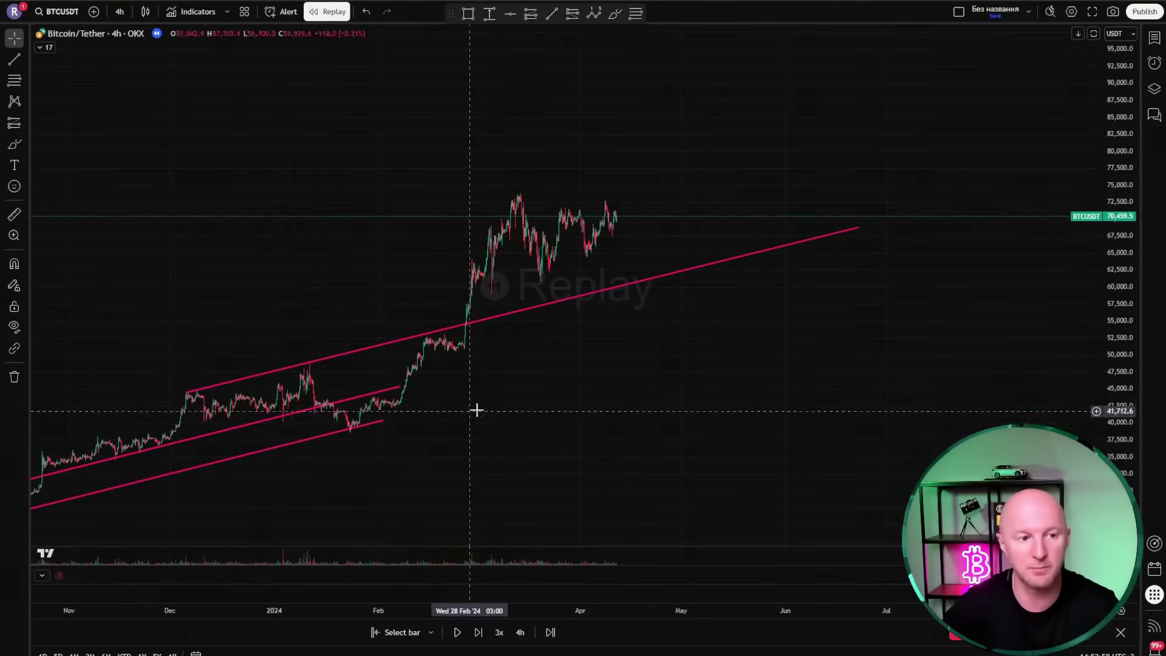
pyautogui.click(594, 298)
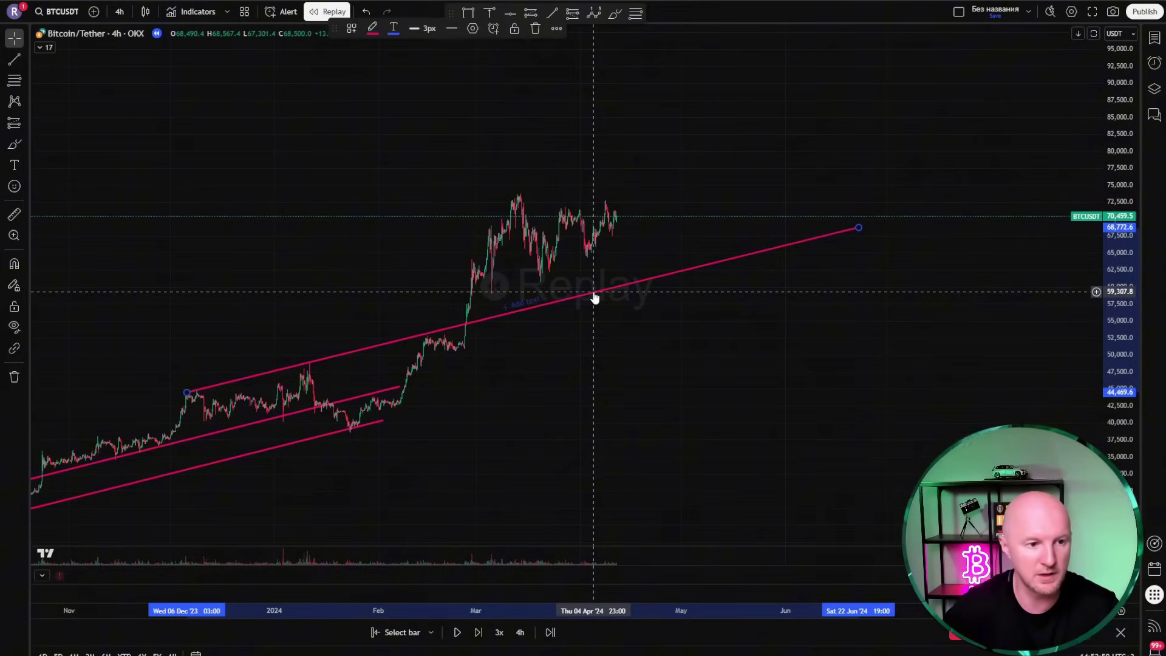
pyautogui.press('Escape')
pyautogui.moveTo(594, 297); pyautogui.dragTo(585, 267)
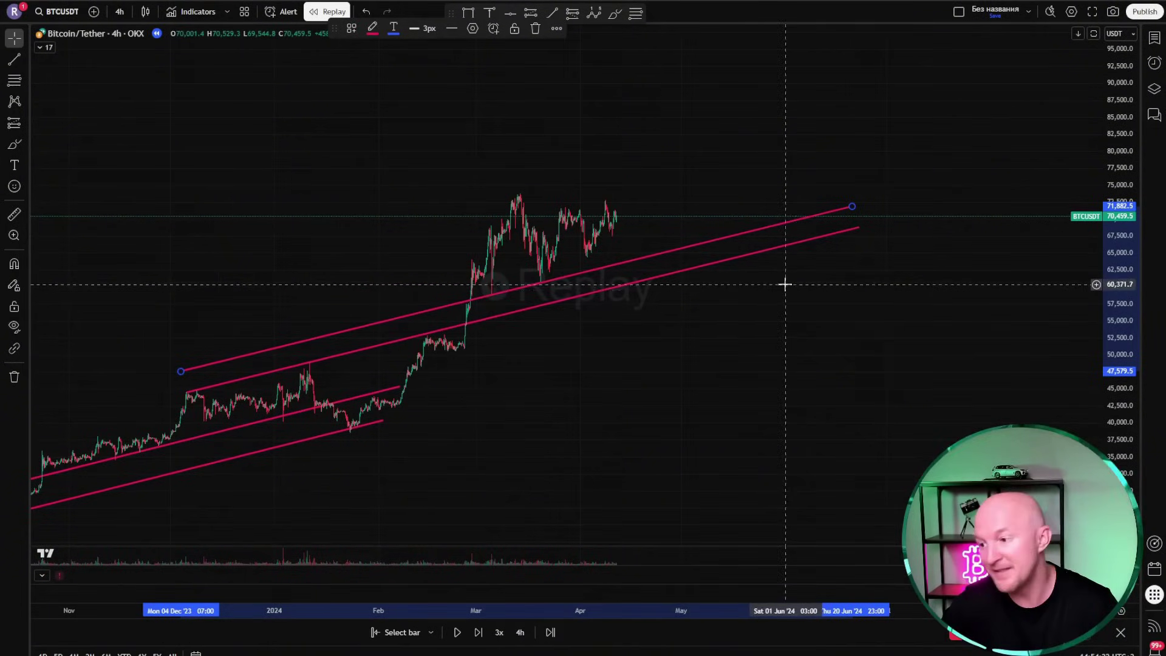
# Step: Place another parallel copy of the trend line through the March high, from about 65,584 on 7 Jan '24 to about 89,887
pyautogui.scroll(-2, 731, 347)
pyautogui.moveTo(731, 346); pyautogui.dragTo(769, 355)
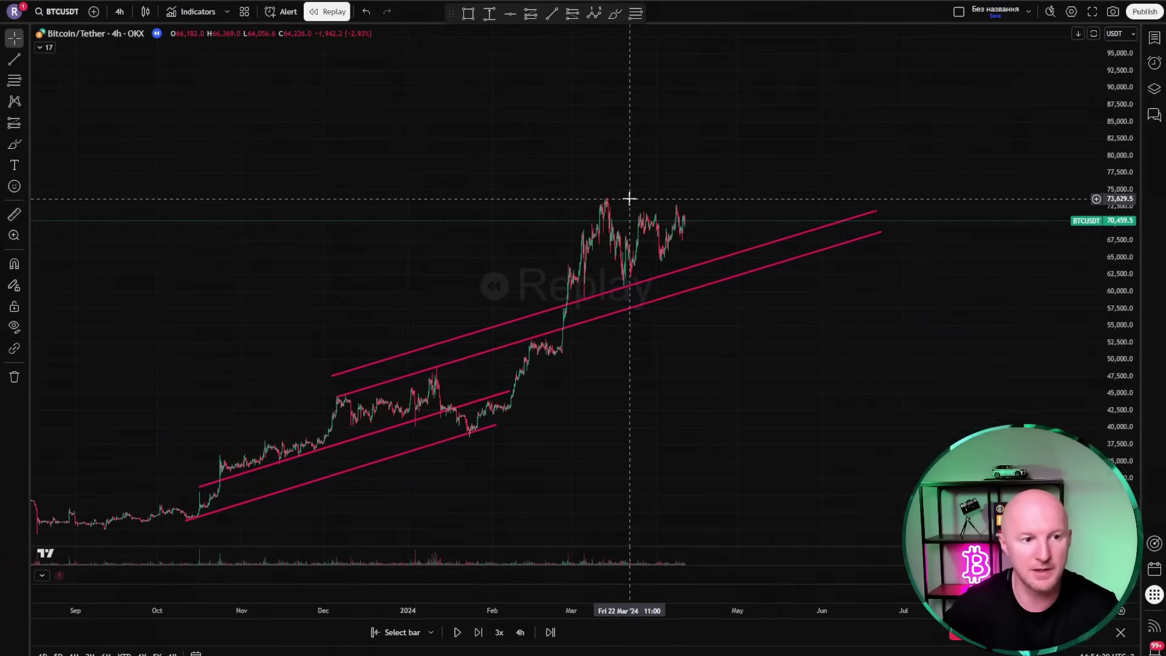
pyautogui.click(760, 252)
pyautogui.moveTo(760, 252); pyautogui.dragTo(853, 120)
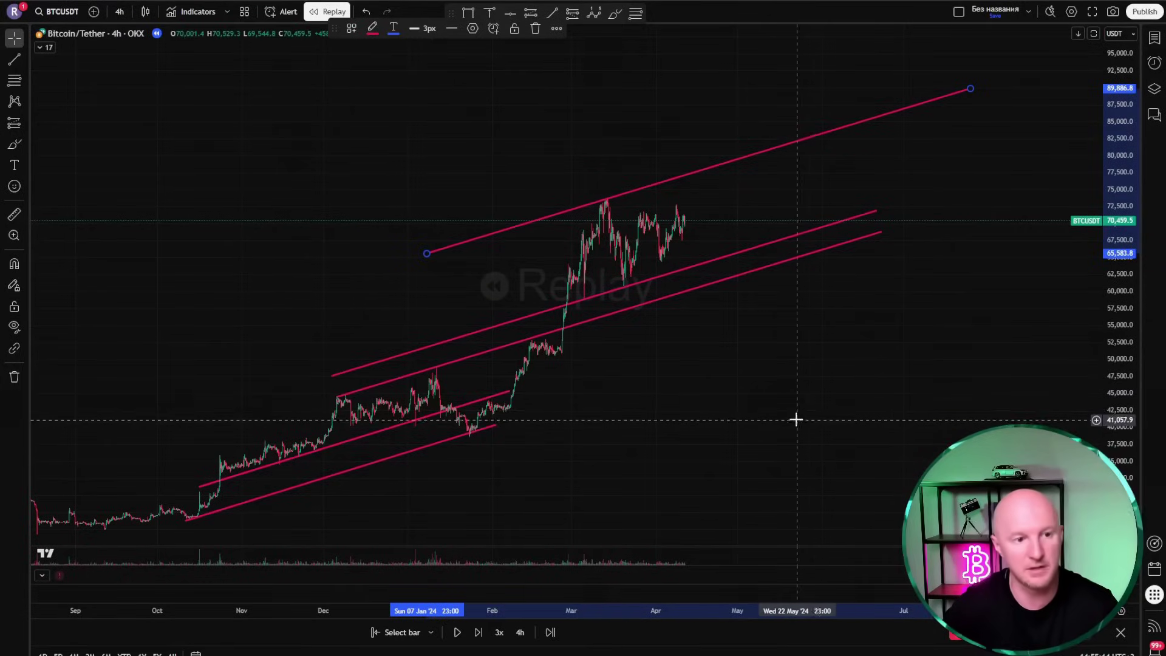
# Step: Draw a descending trend line from the March high at about 73,630 to about 53,088 and color it green
pyautogui.click(14, 62)
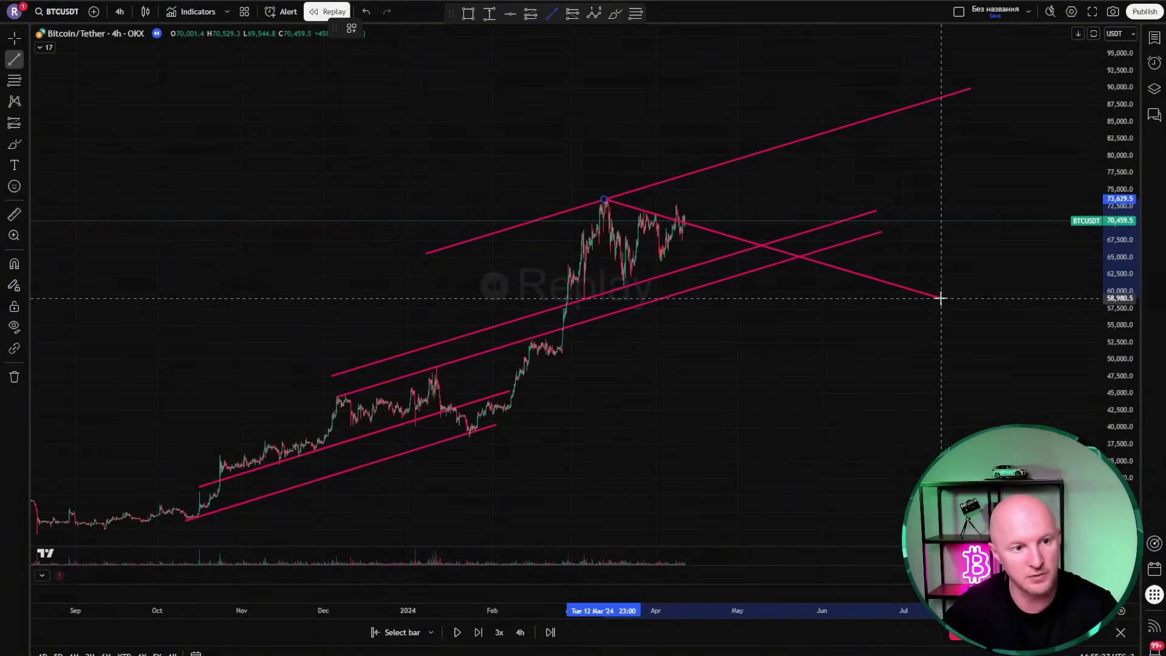
pyautogui.click(1058, 338)
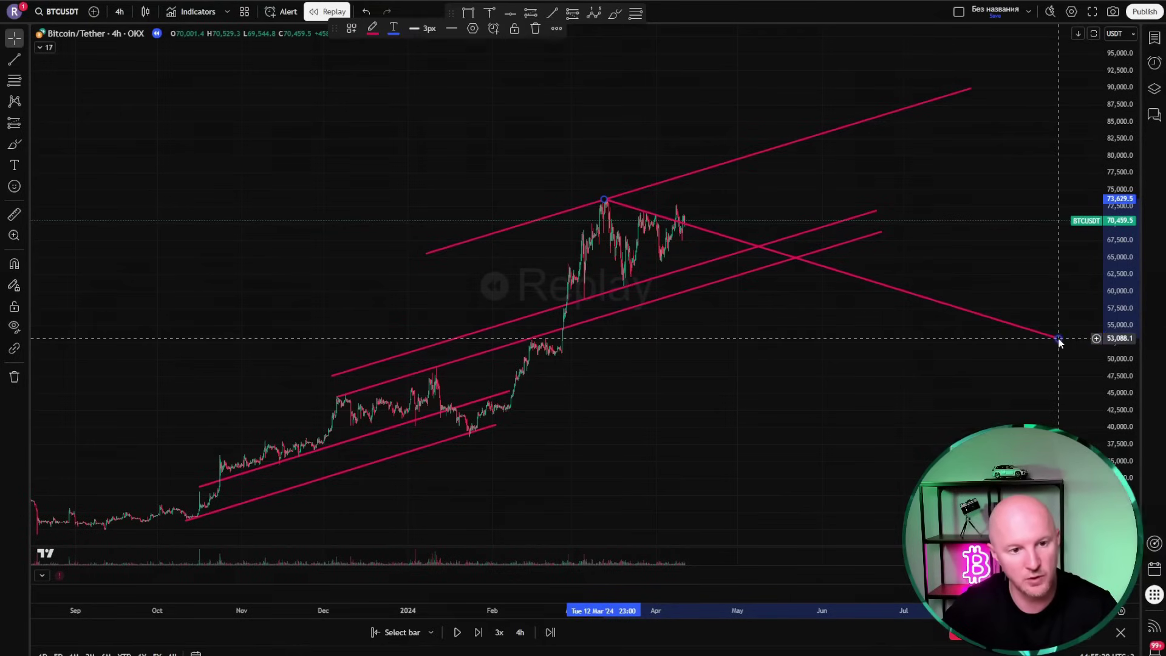
pyautogui.click(373, 28)
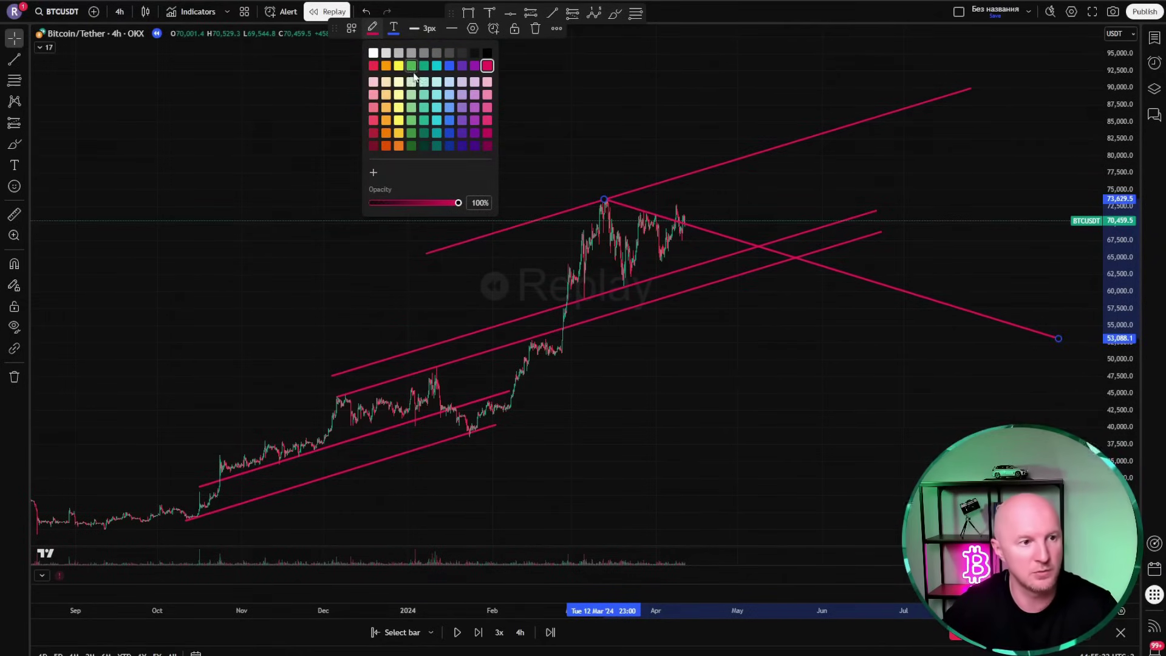
pyautogui.click(411, 66)
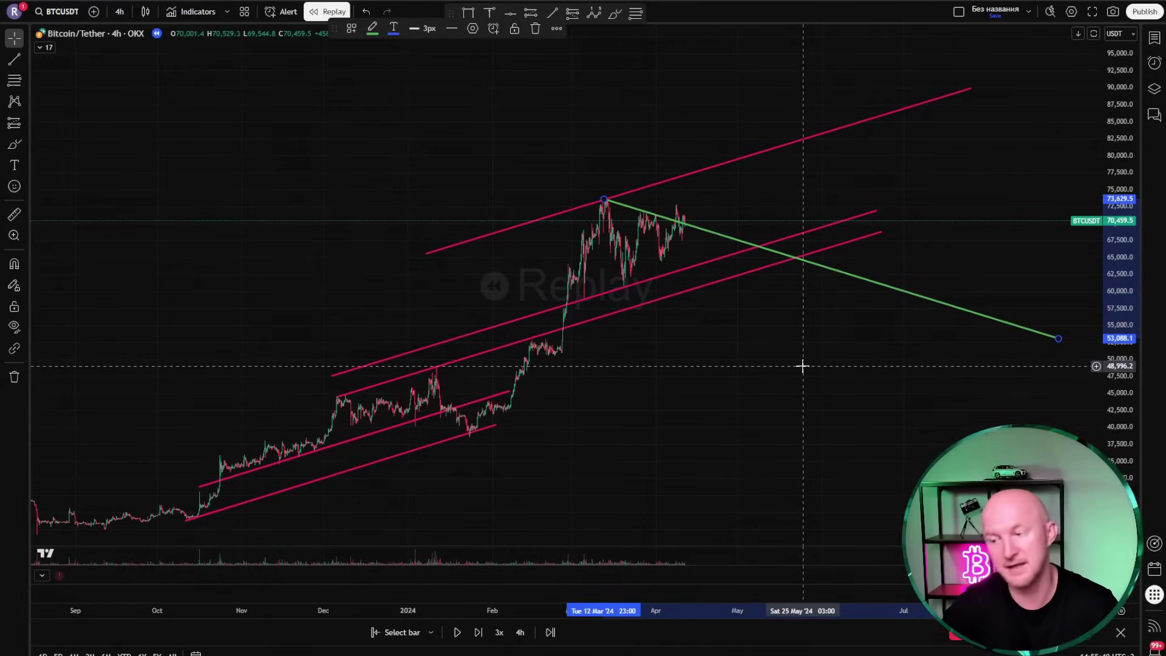
pyautogui.click(826, 336)
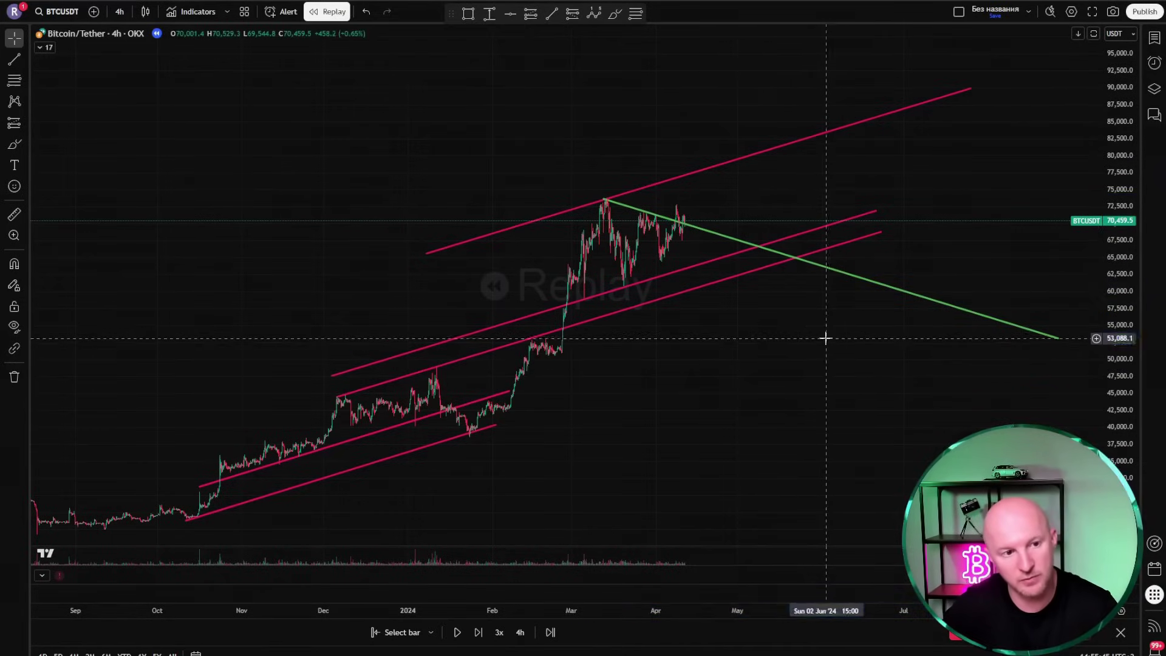
# Step: Draw a shallow descending trend line from the March high at about 73,548 to about 69,701
pyautogui.click(14, 59)
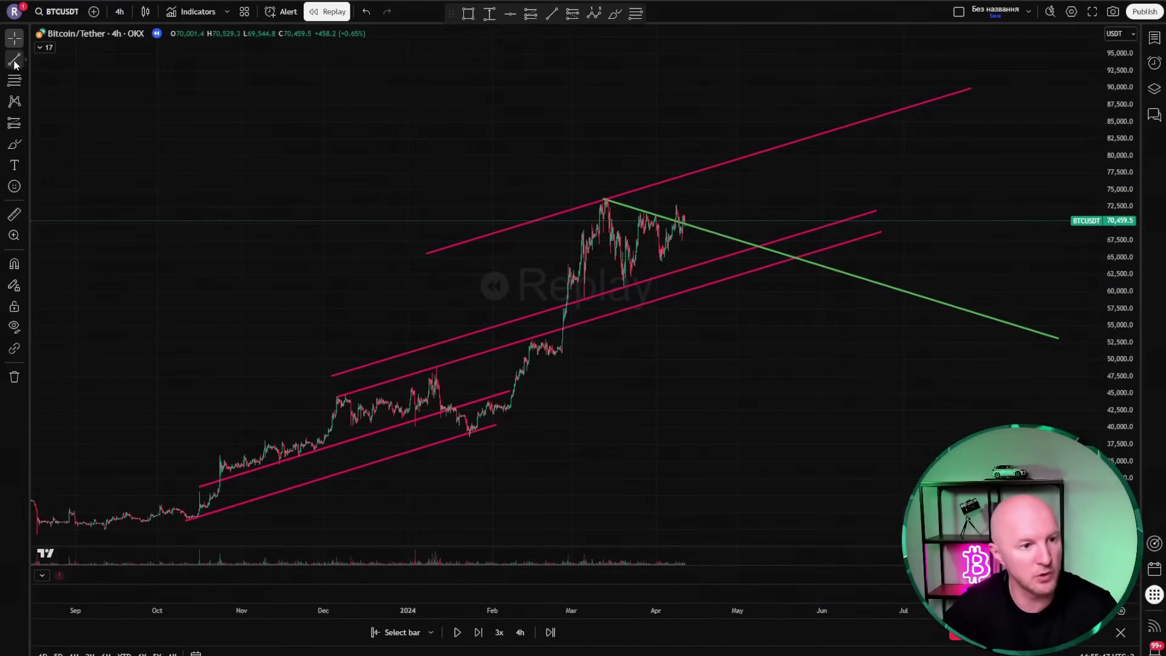
pyautogui.click(605, 199)
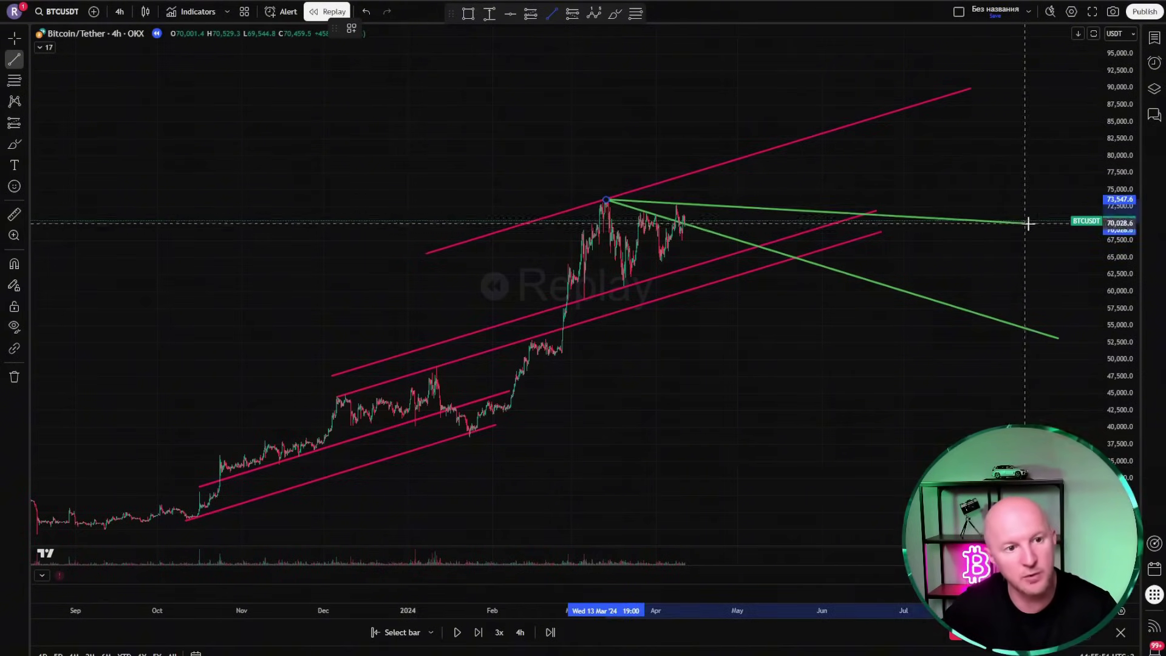
pyautogui.click(1068, 226)
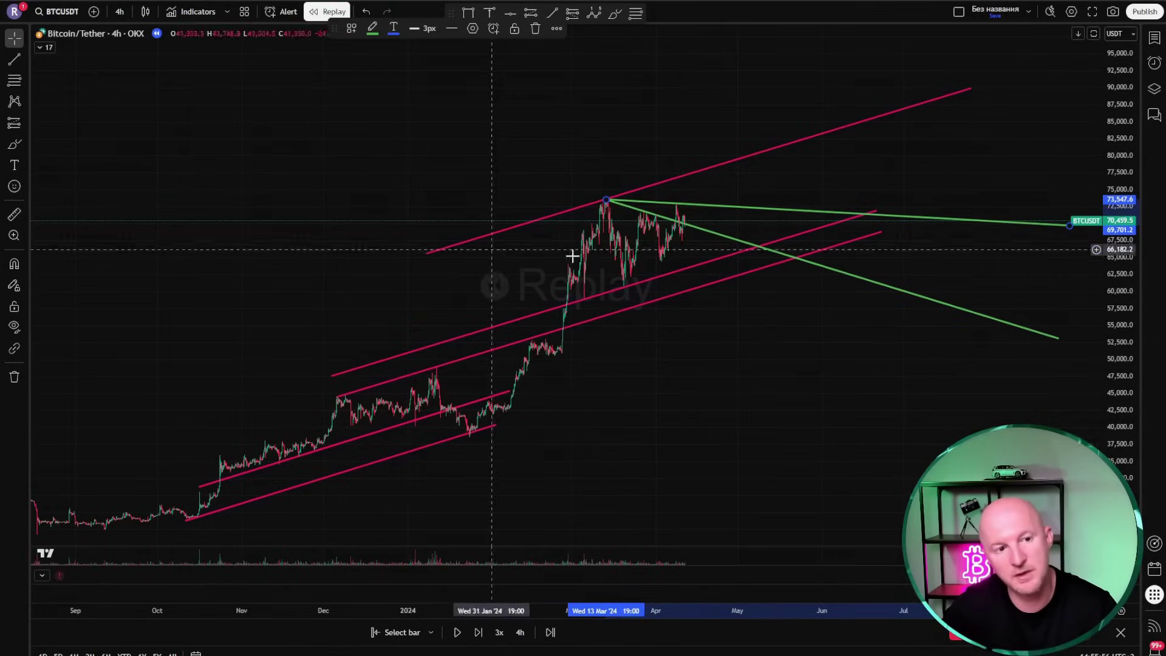
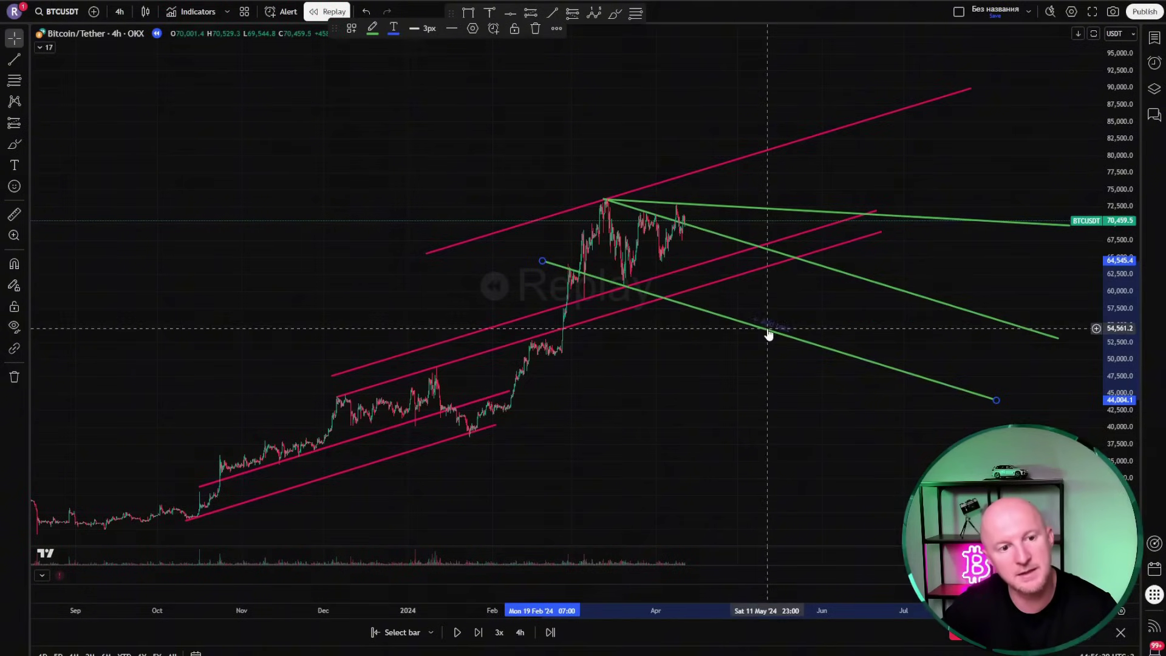
# Step: Place a parallel copy of the lower green descending line from about 62,090 to about 41,549 and make it dashed
pyautogui.keyDown('ctrl'); pyautogui.moveTo(760, 330); pyautogui.dragTo(741, 353); pyautogui.keyUp('ctrl')
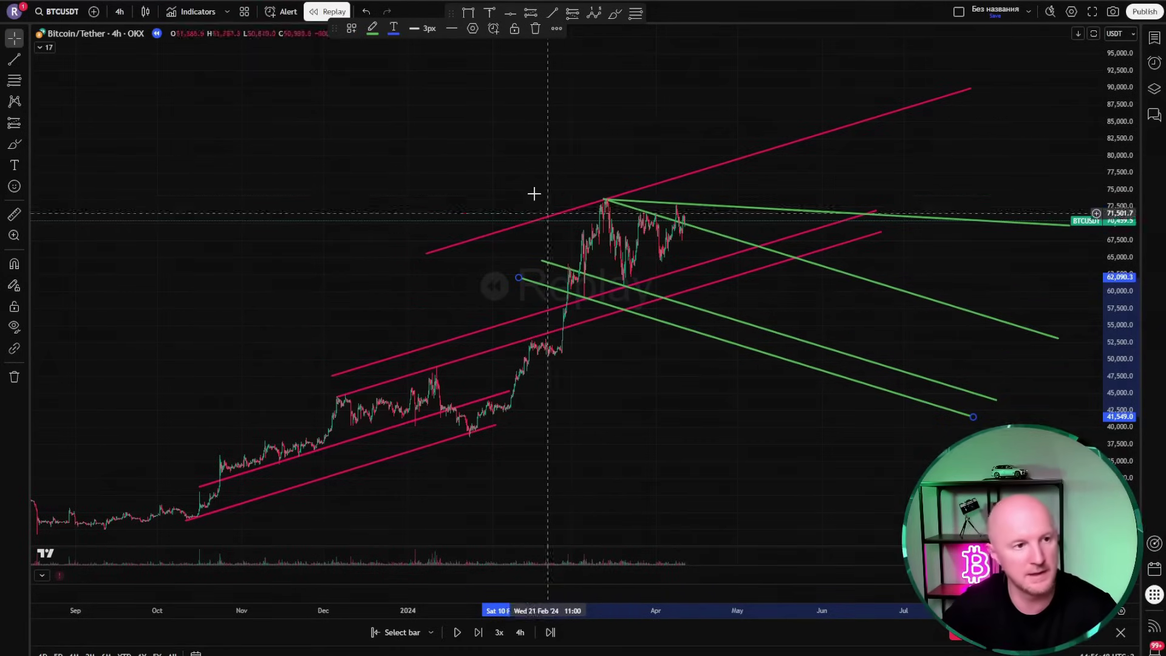
pyautogui.click(451, 29)
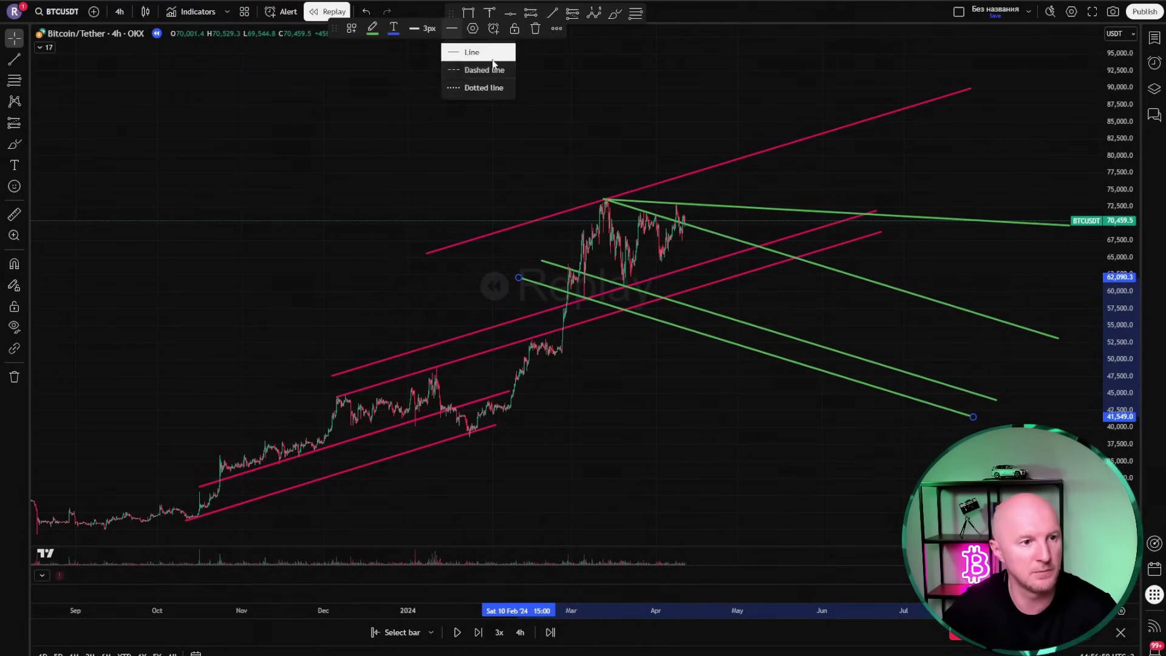
pyautogui.click(457, 71)
# Step: Place two solid parallel copies of the steeper green line around the February consolidation, starting at about 52,761 and about 54,152
pyautogui.moveTo(819, 369); pyautogui.dragTo(800, 437)
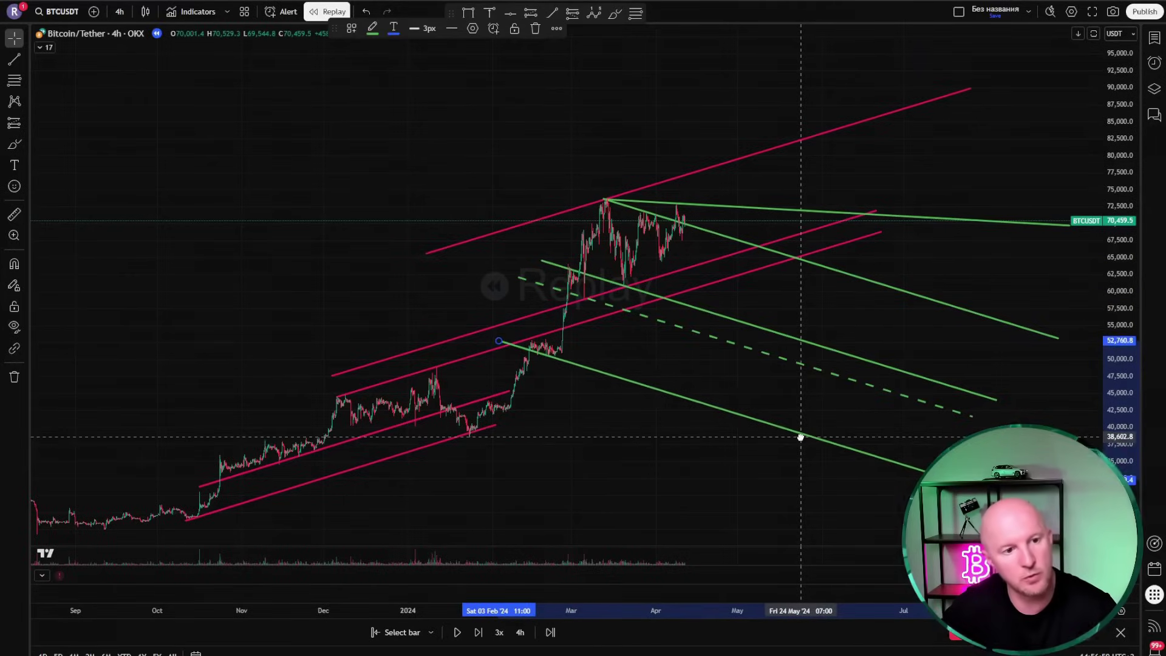
pyautogui.moveTo(619, 383); pyautogui.dragTo(629, 365)
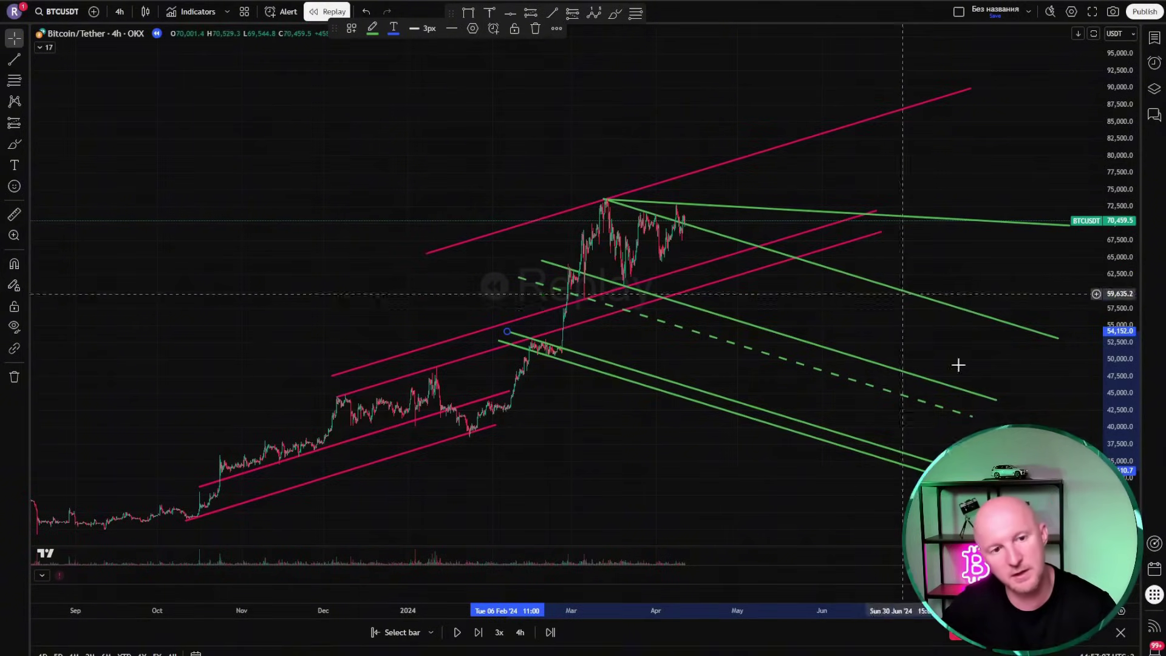
# Step: Place a parallel copy of the shallow descending trend line at the March low, from about 61,436 to about 57,589
pyautogui.click(1031, 229)
pyautogui.moveTo(1030, 229); pyautogui.dragTo(988, 314)
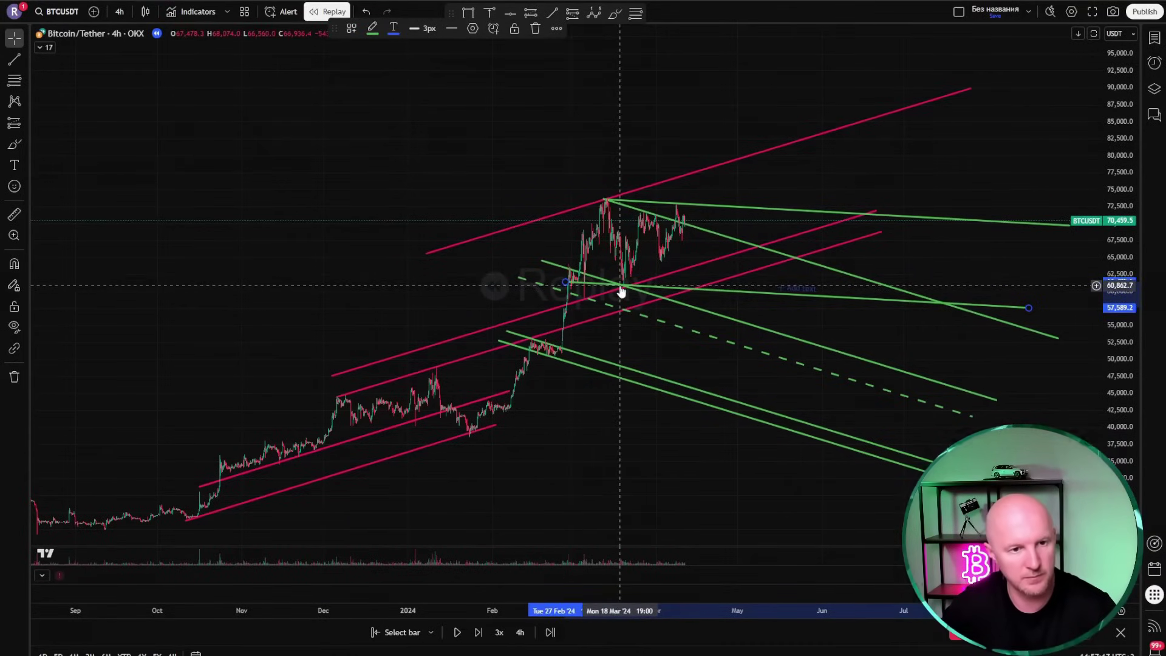
# Step: Color both shallow descending trend lines cyan
pyautogui.click(373, 29)
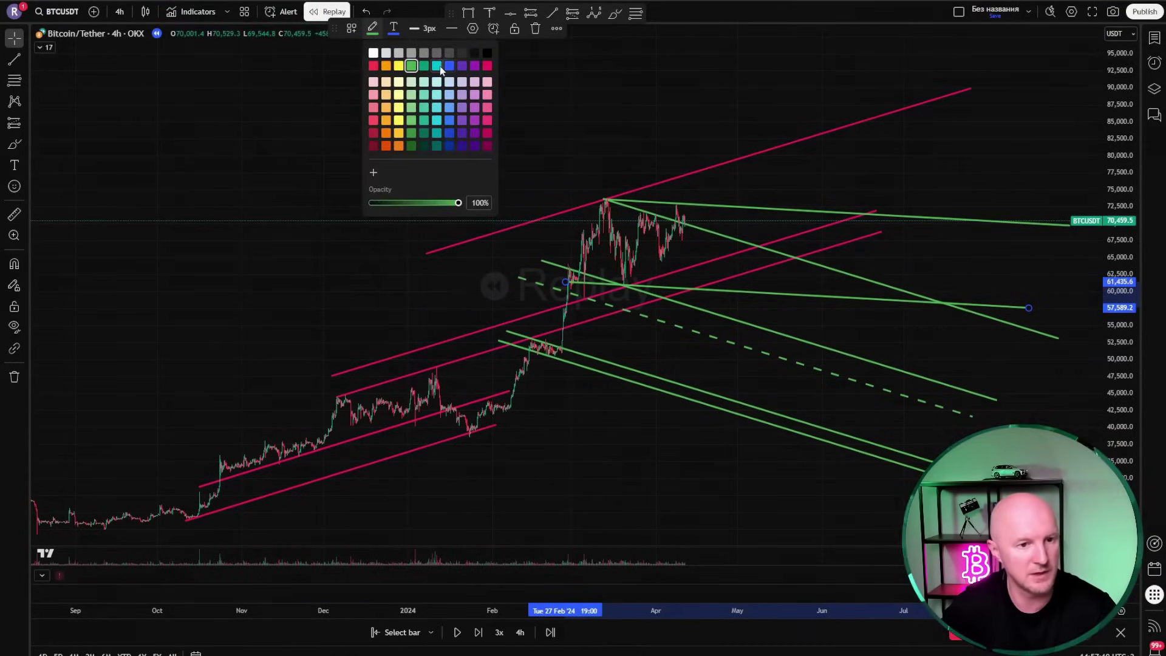
pyautogui.click(438, 66)
pyautogui.click(956, 220)
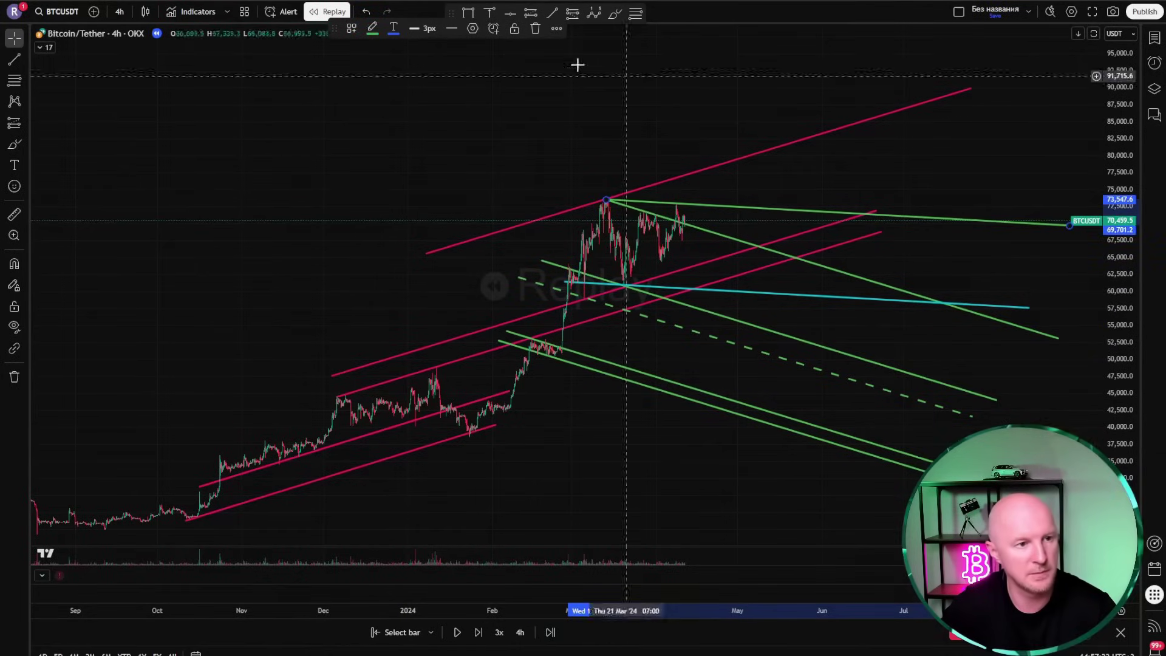
pyautogui.click(370, 29)
pyautogui.click(438, 66)
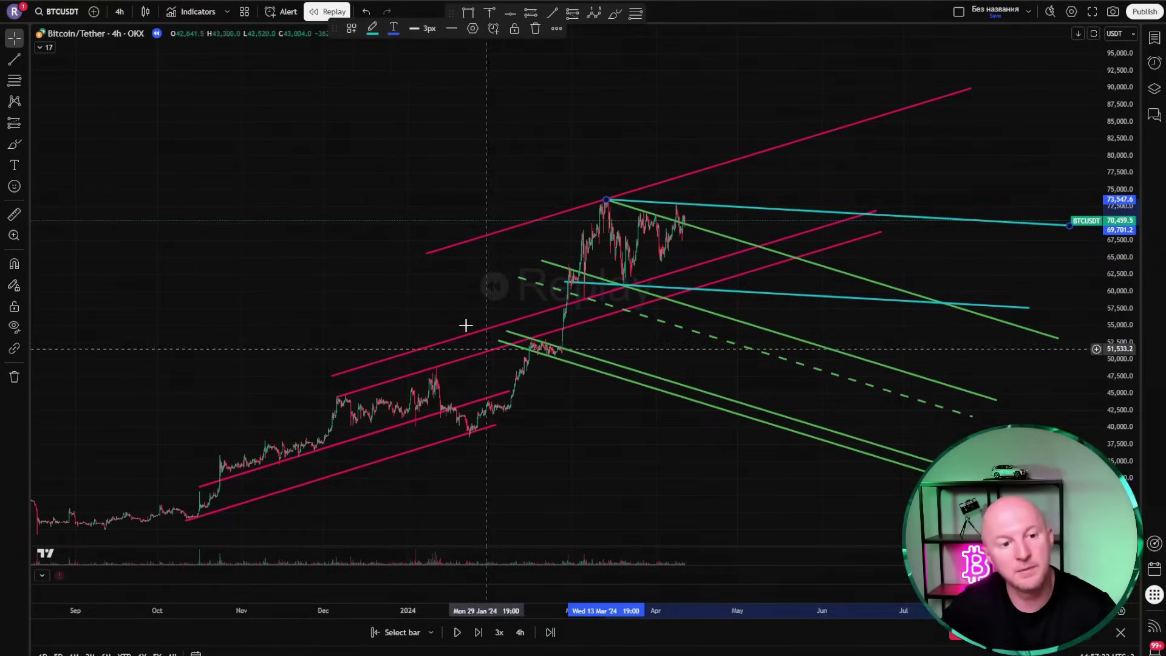
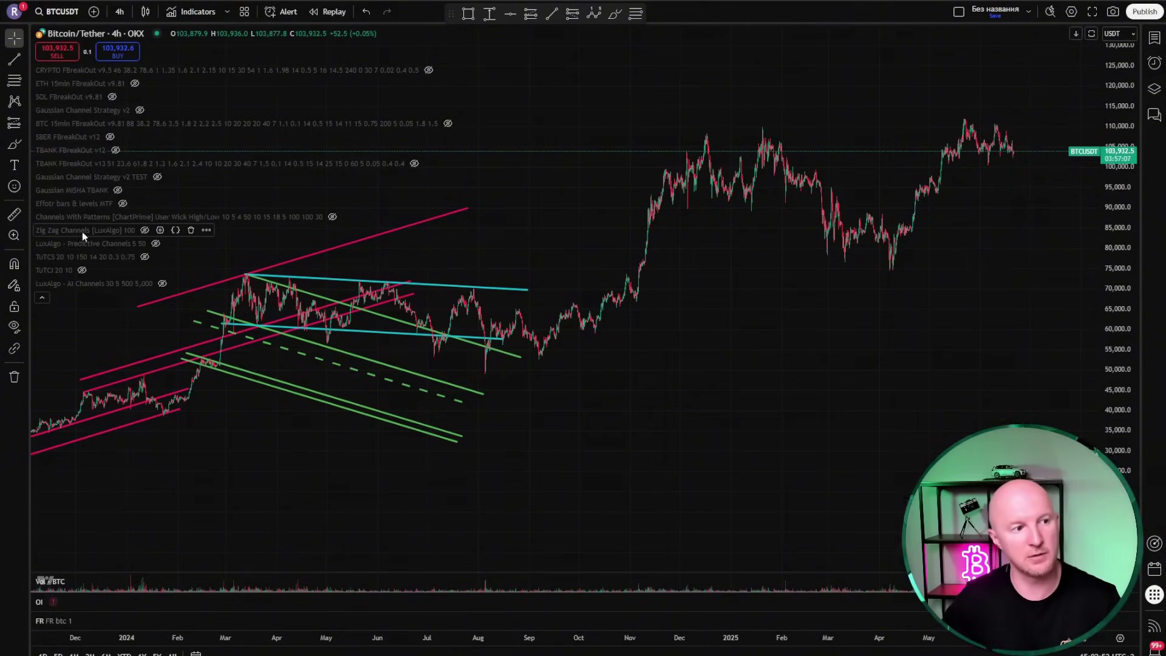
# Step: Show the Zig Zag Channels [LuxAlgo] indicator on the chart and collapse the indicator list
pyautogui.click(145, 230)
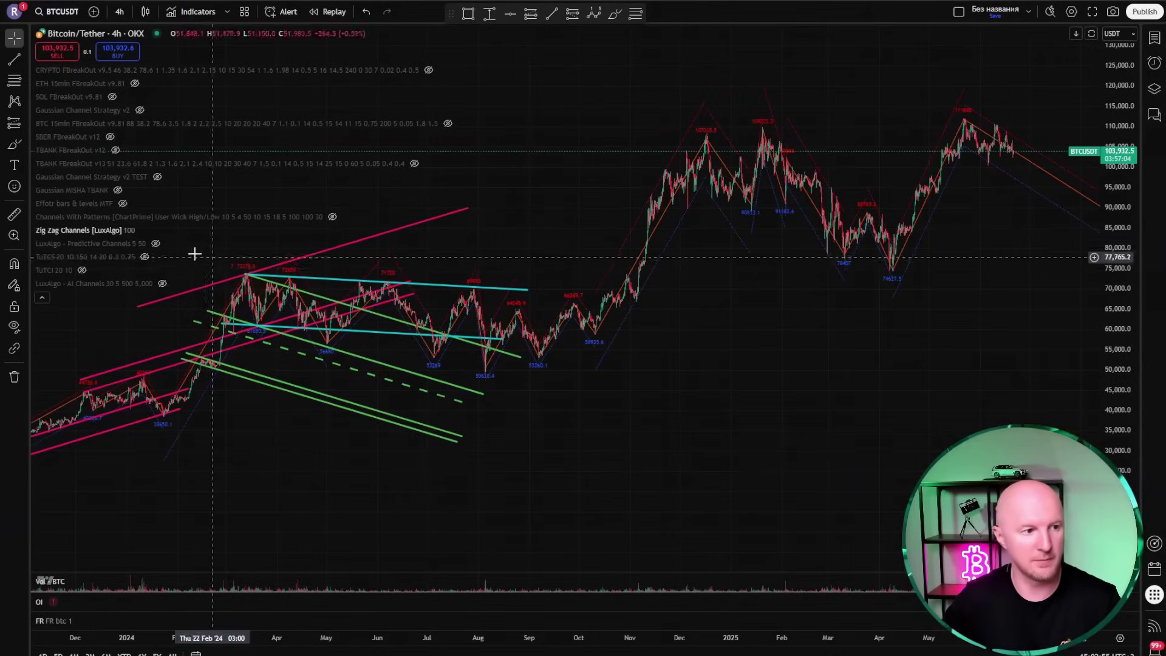
pyautogui.click(44, 300)
# Step: Examine the zig zag channels across the 2024 and 2025 price action, including the projection beyond the latest bar
pyautogui.scroll(5, 698, 385)
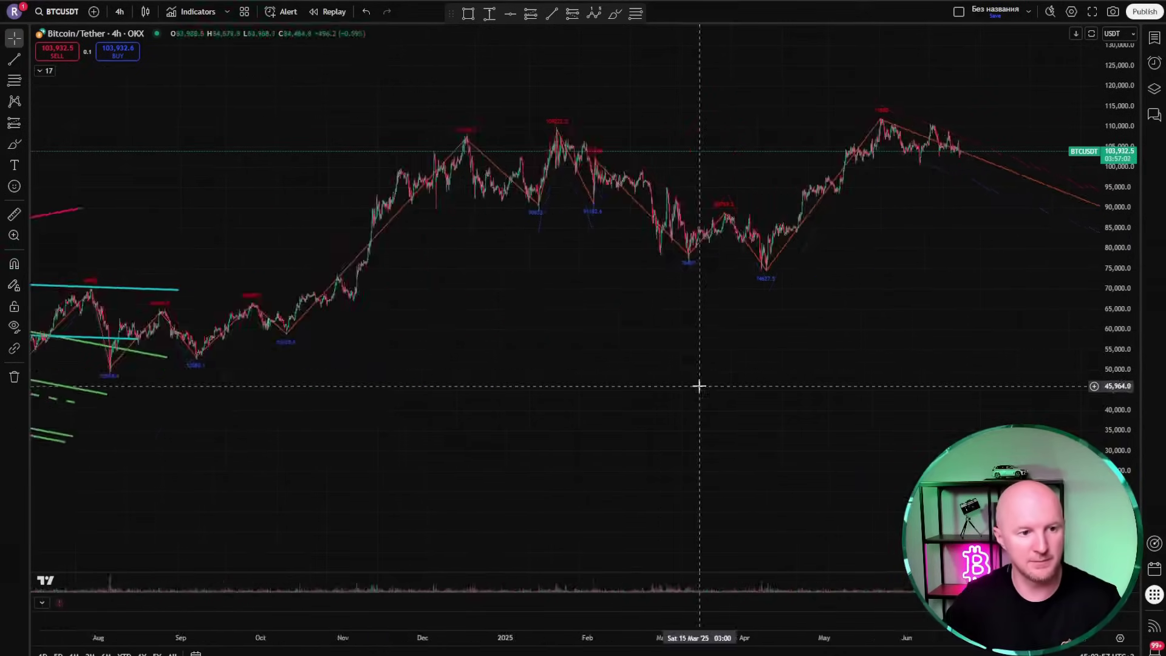
pyautogui.moveTo(426, 250); pyautogui.dragTo(638, 377)
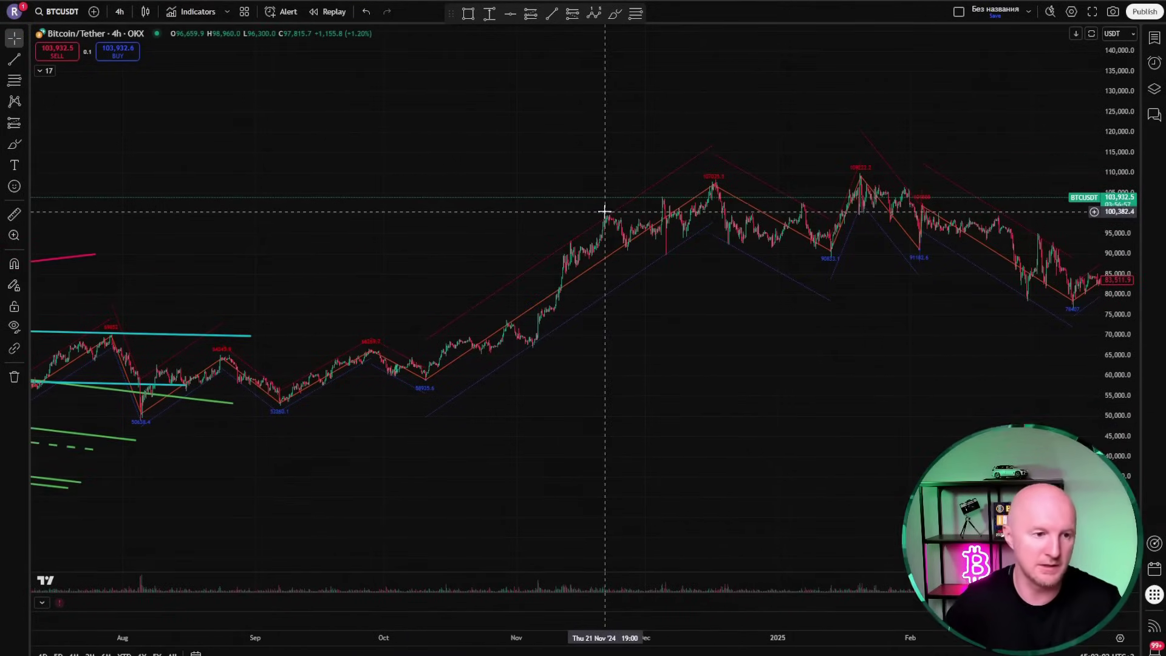
pyautogui.moveTo(611, 288); pyautogui.dragTo(284, 349)
pyautogui.scroll(-3, 961, 401)
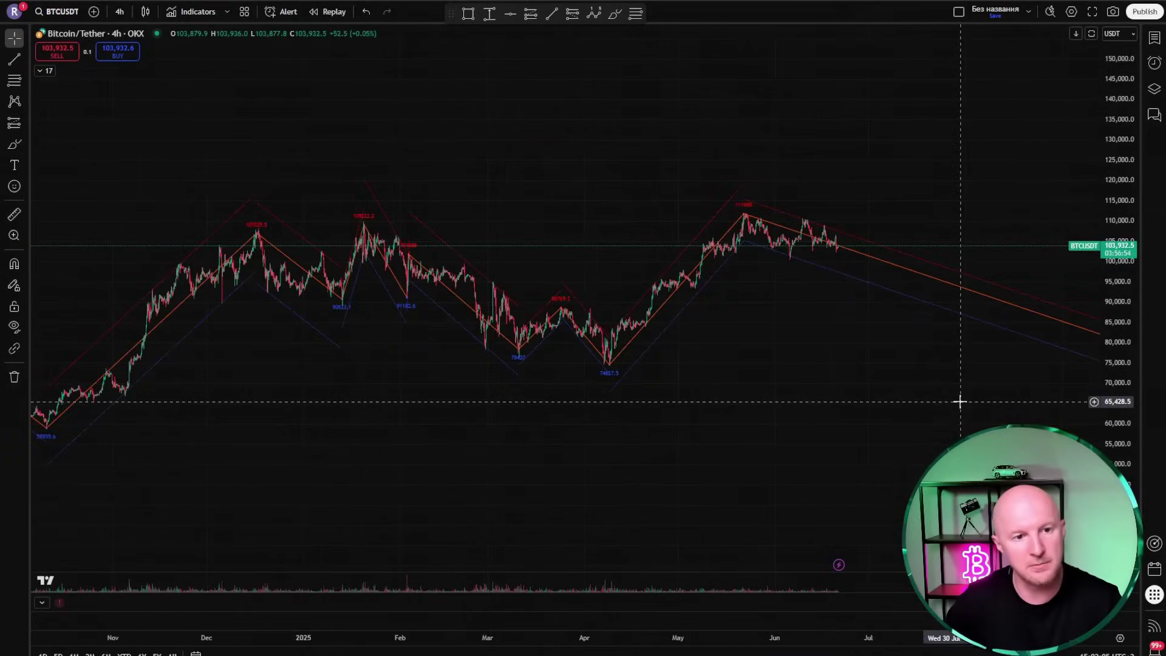
pyautogui.moveTo(1105, 453); pyautogui.dragTo(1106, 285)
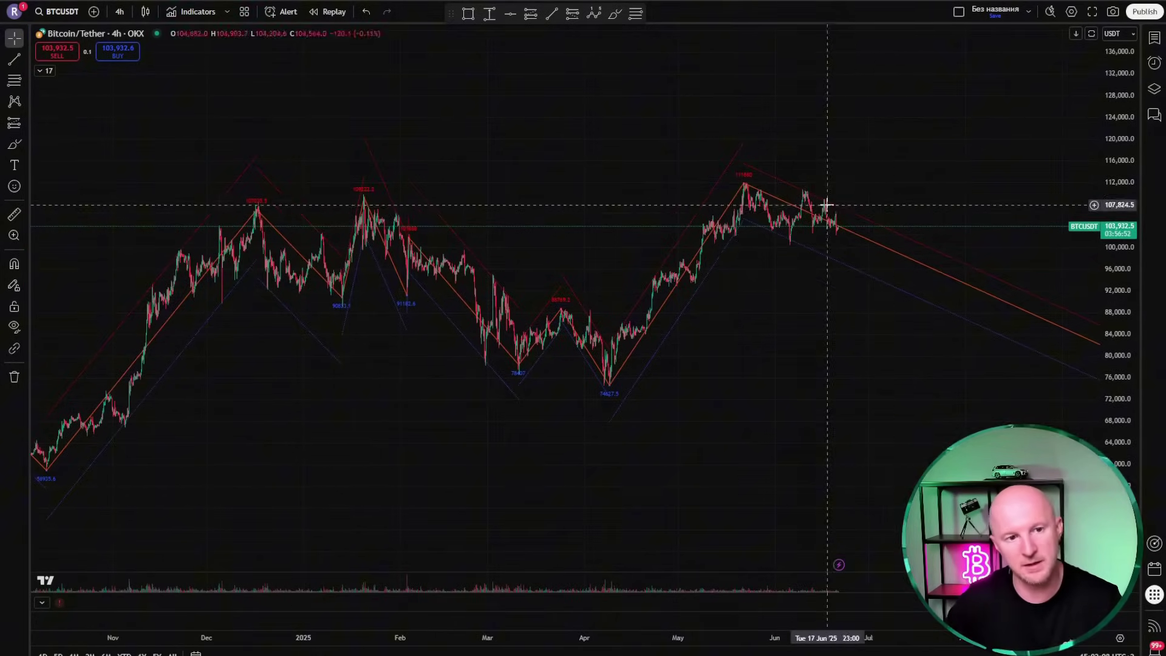
pyautogui.moveTo(912, 311); pyautogui.dragTo(559, 269)
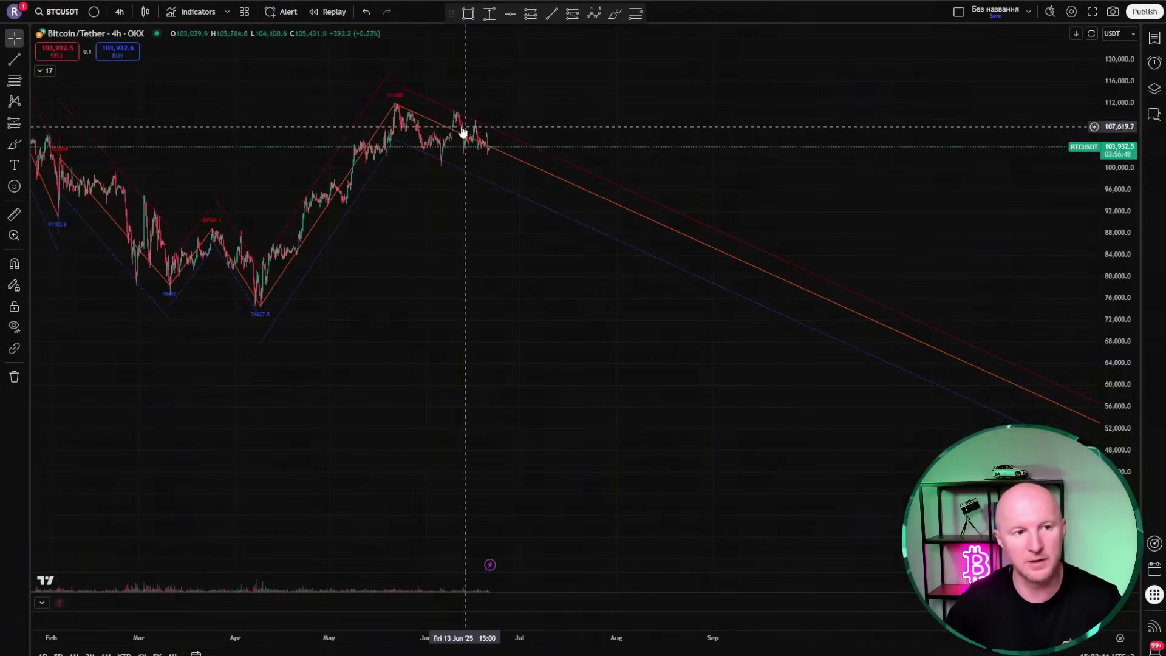
pyautogui.moveTo(610, 200); pyautogui.dragTo(774, 253)
pyautogui.scroll(3, 643, 425)
pyautogui.moveTo(380, 461); pyautogui.dragTo(756, 437)
pyautogui.moveTo(328, 417); pyautogui.dragTo(620, 447)
pyautogui.scroll(-3, 667, 409)
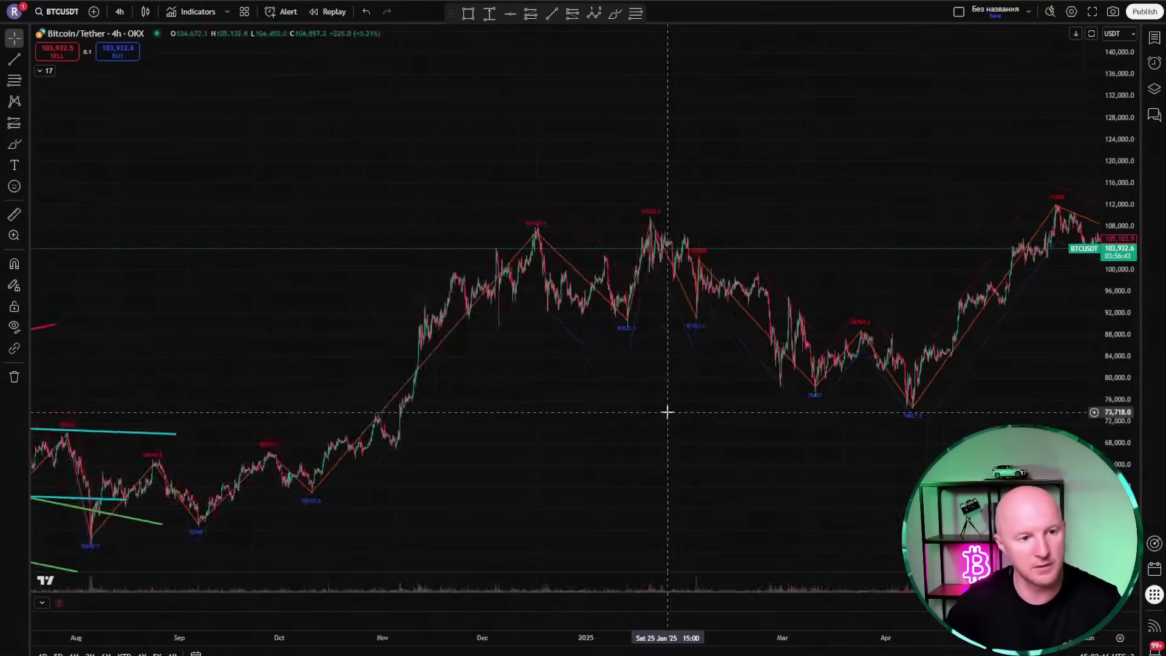
pyautogui.moveTo(1126, 188); pyautogui.dragTo(1125, 237)
pyautogui.scroll(-5, 839, 445)
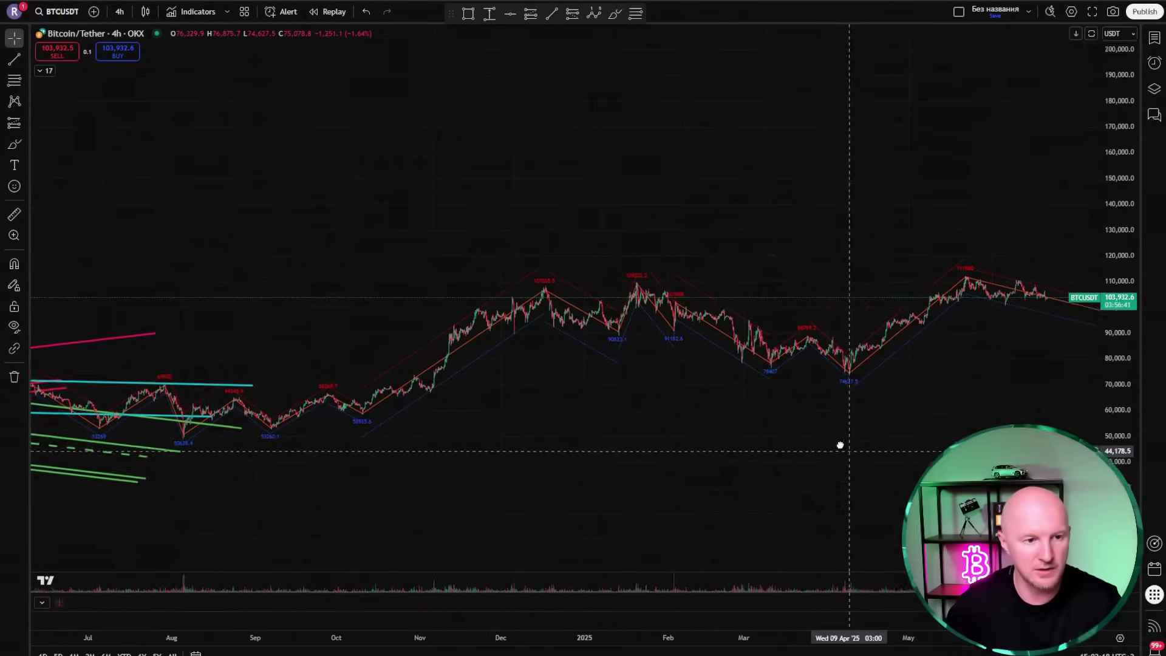
pyautogui.scroll(2, 712, 412)
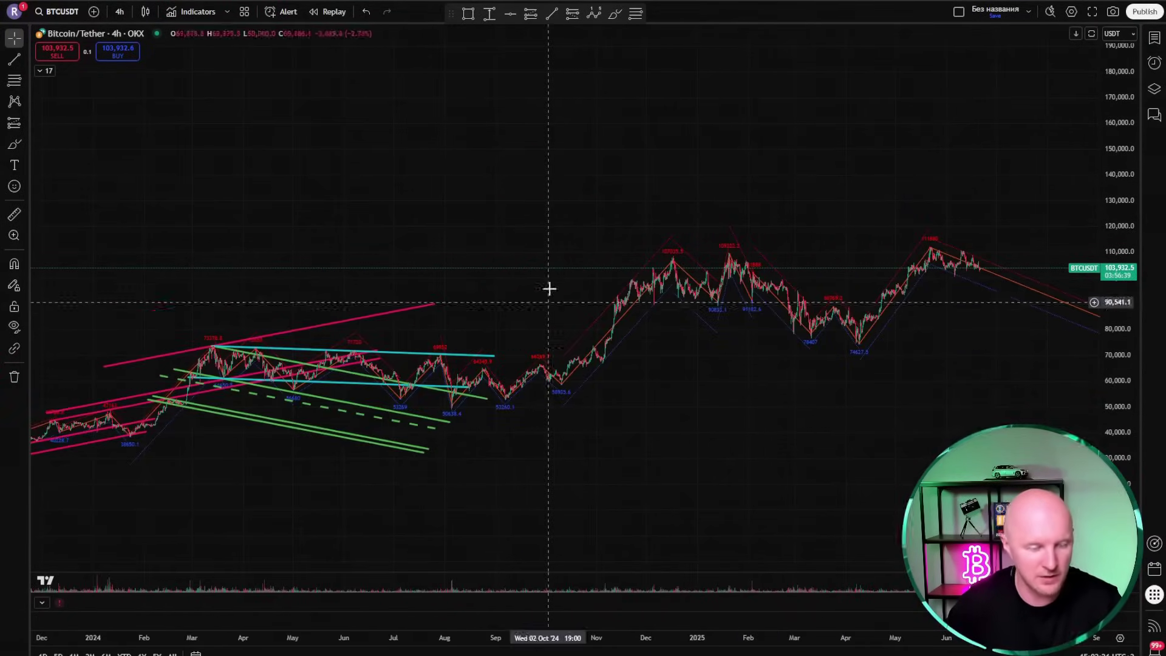
pyautogui.scroll(3, 680, 390)
pyautogui.hscroll(-3, 665, 430)
pyautogui.moveTo(1110, 285); pyautogui.dragTo(1111, 241)
pyautogui.scroll(3, 797, 404)
pyautogui.moveTo(558, 423); pyautogui.dragTo(104, 391)
pyautogui.scroll(-2, 791, 417)
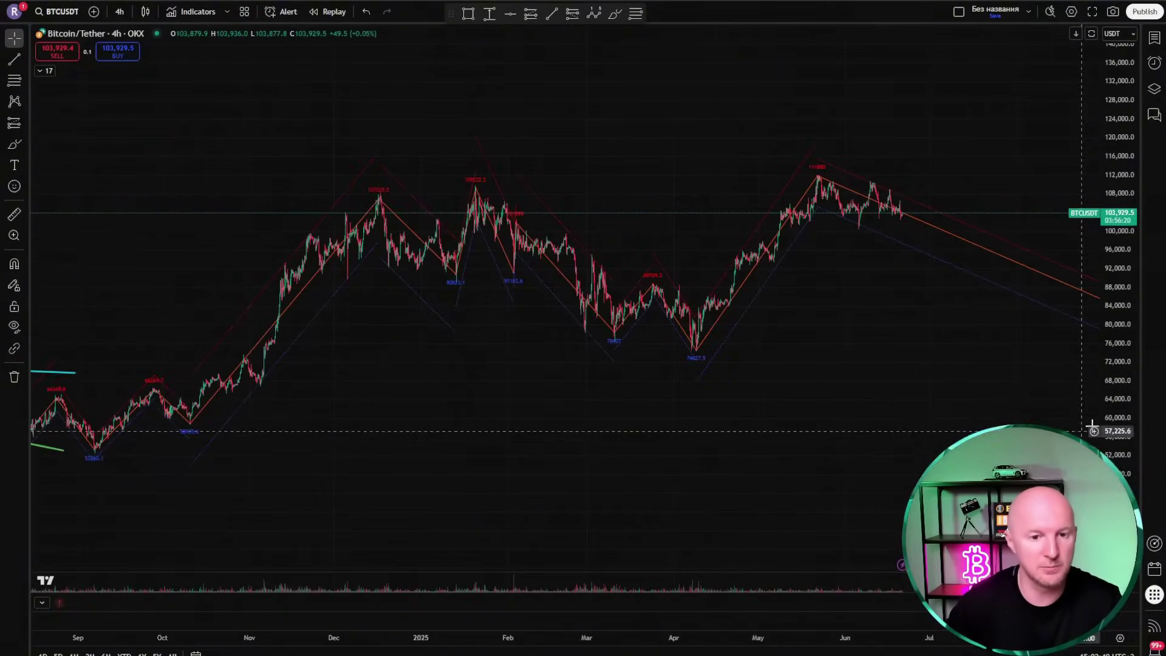
# Step: Hide the Zig Zag Channels indicator and show LuxAlgo - Predictive Channels over the November–June price action
pyautogui.click(44, 71)
pyautogui.click(144, 230)
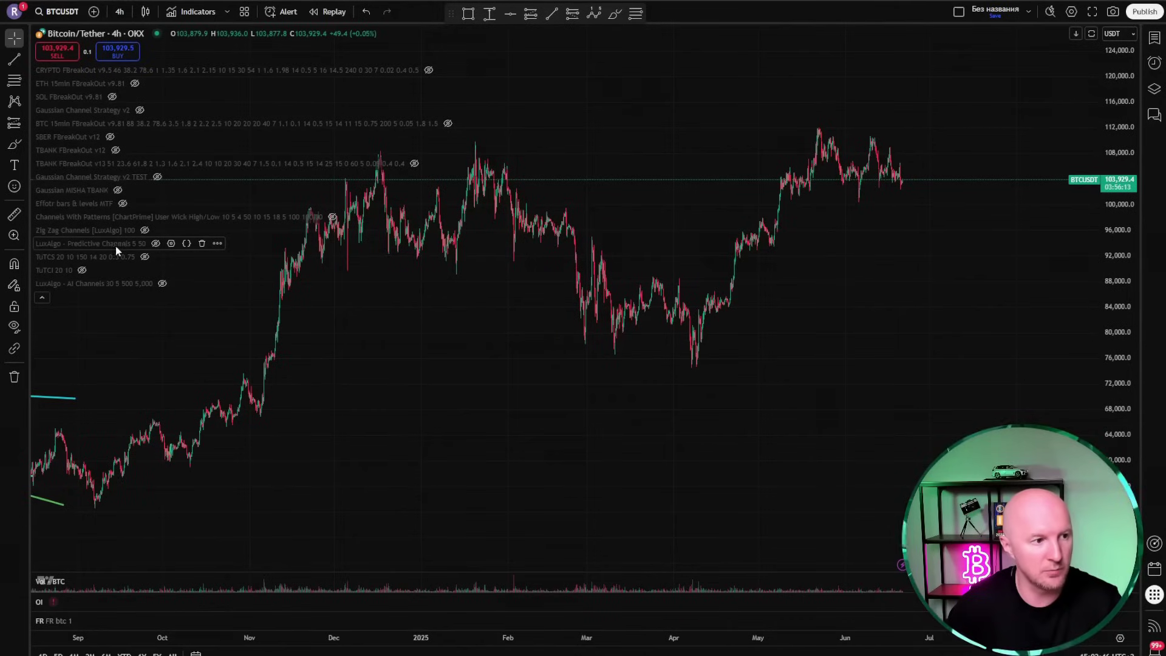
pyautogui.click(156, 243)
pyautogui.scroll(-5, 822, 365)
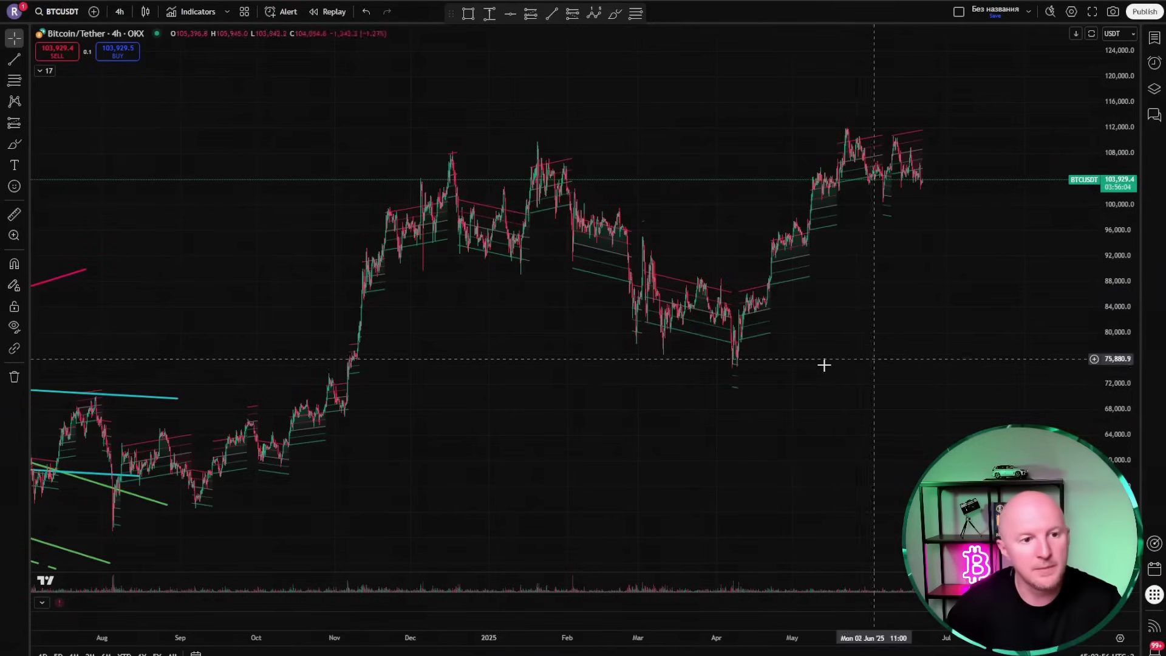
pyautogui.moveTo(708, 213); pyautogui.dragTo(615, 245)
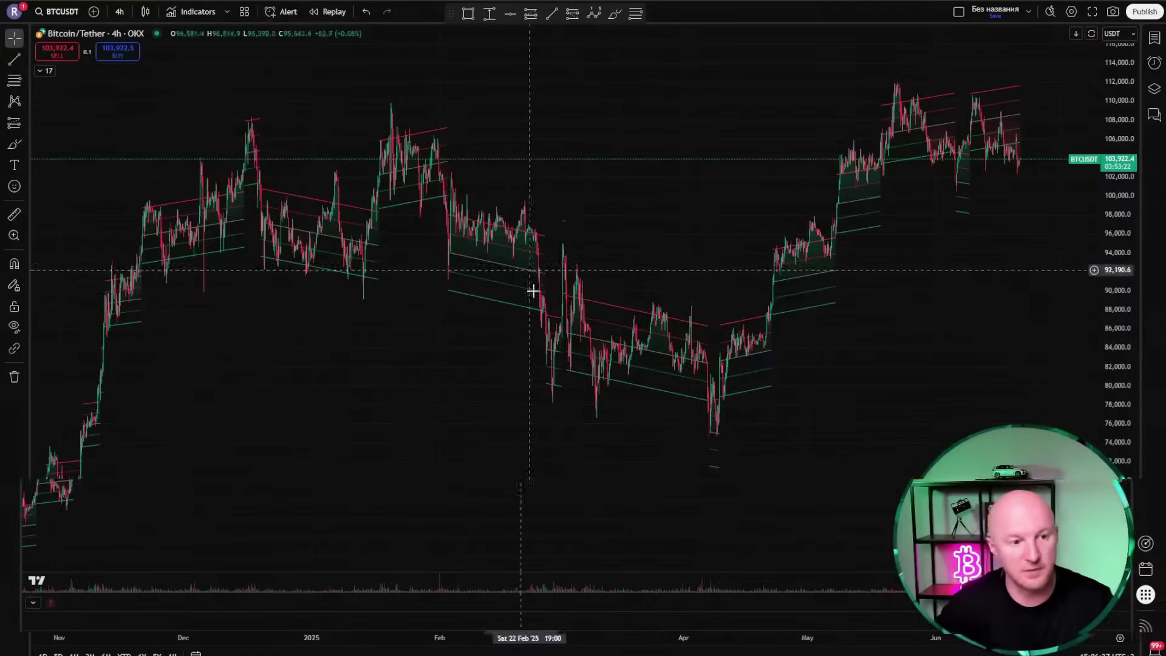
pyautogui.moveTo(638, 367); pyautogui.dragTo(697, 367)
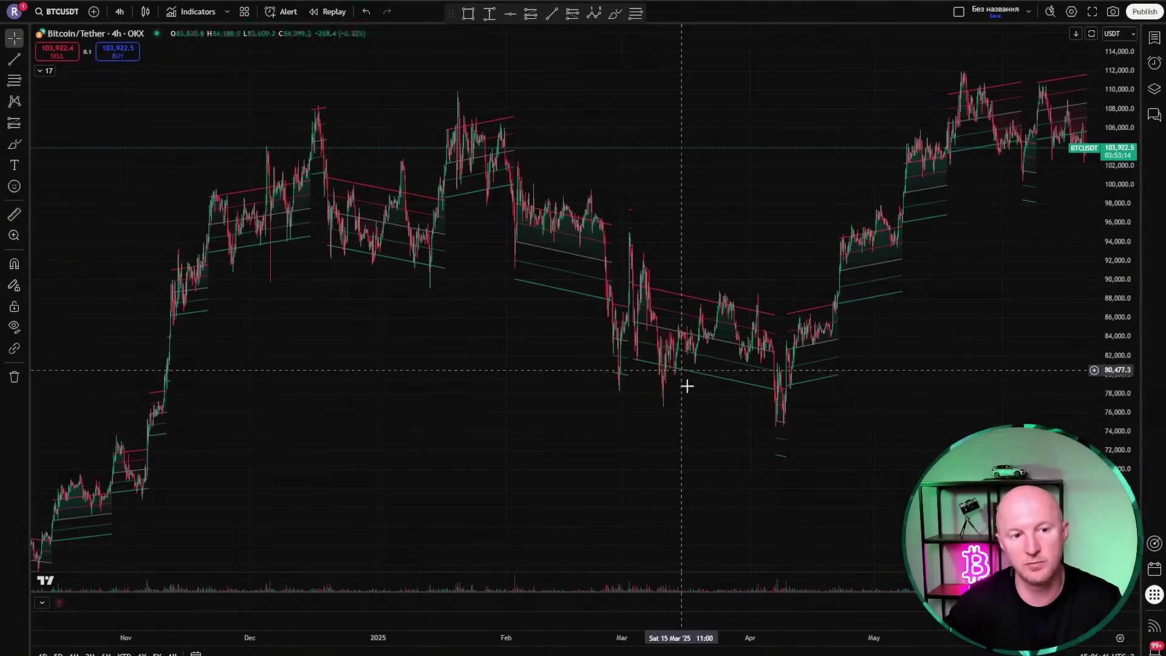
# Step: Set the LuxAlgo - Predictive Channels factor to 8 and slope to 100, and view the recalculated channels up to June 2025
pyautogui.click(740, 312)
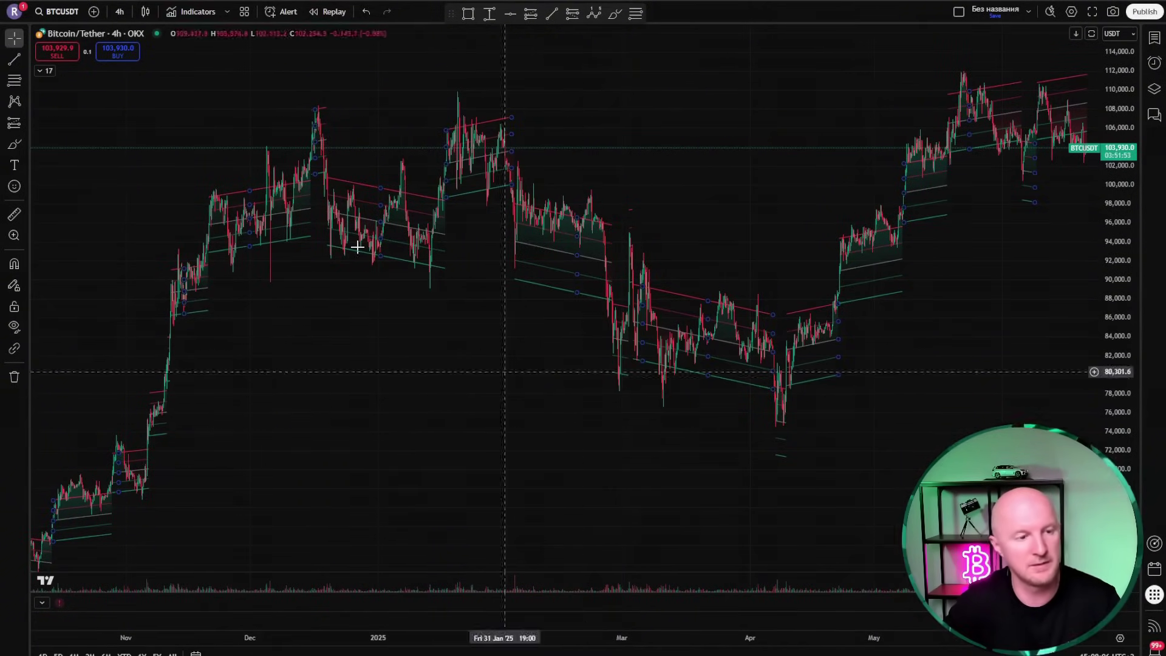
pyautogui.click(48, 71)
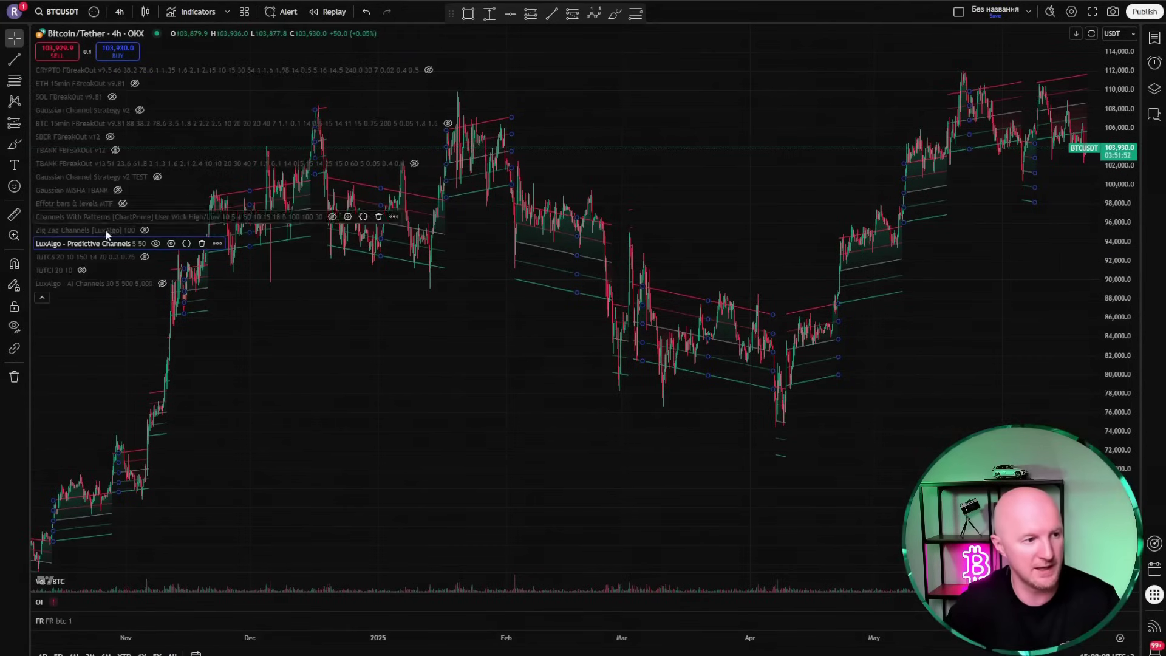
pyautogui.click(172, 245)
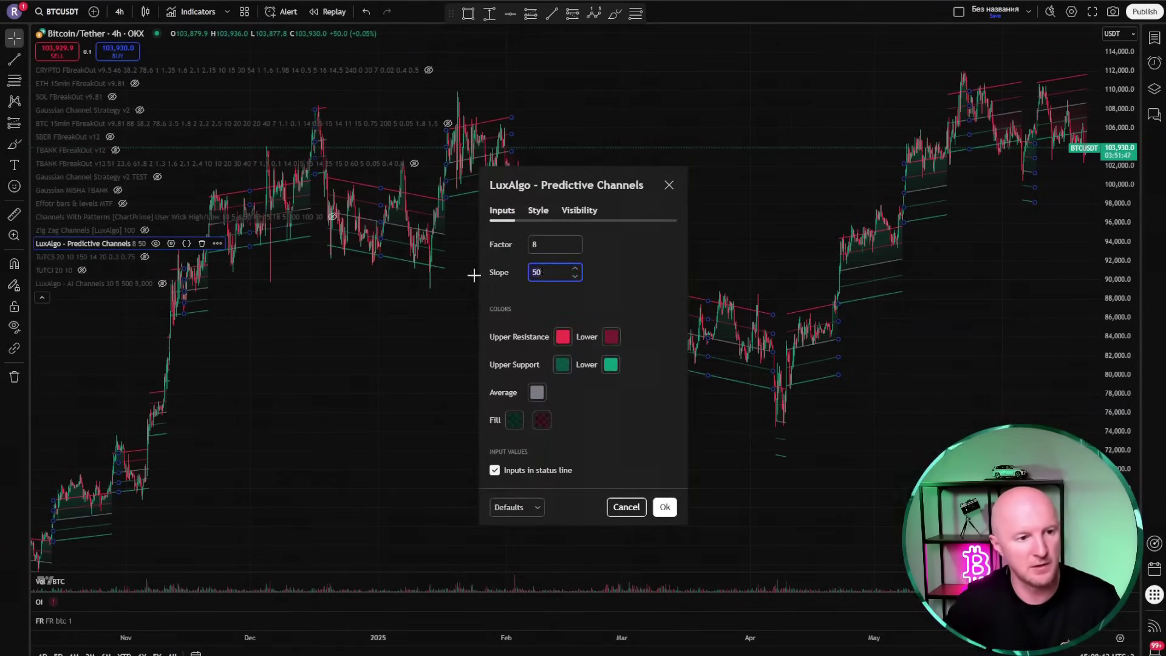
pyautogui.click(502, 277)
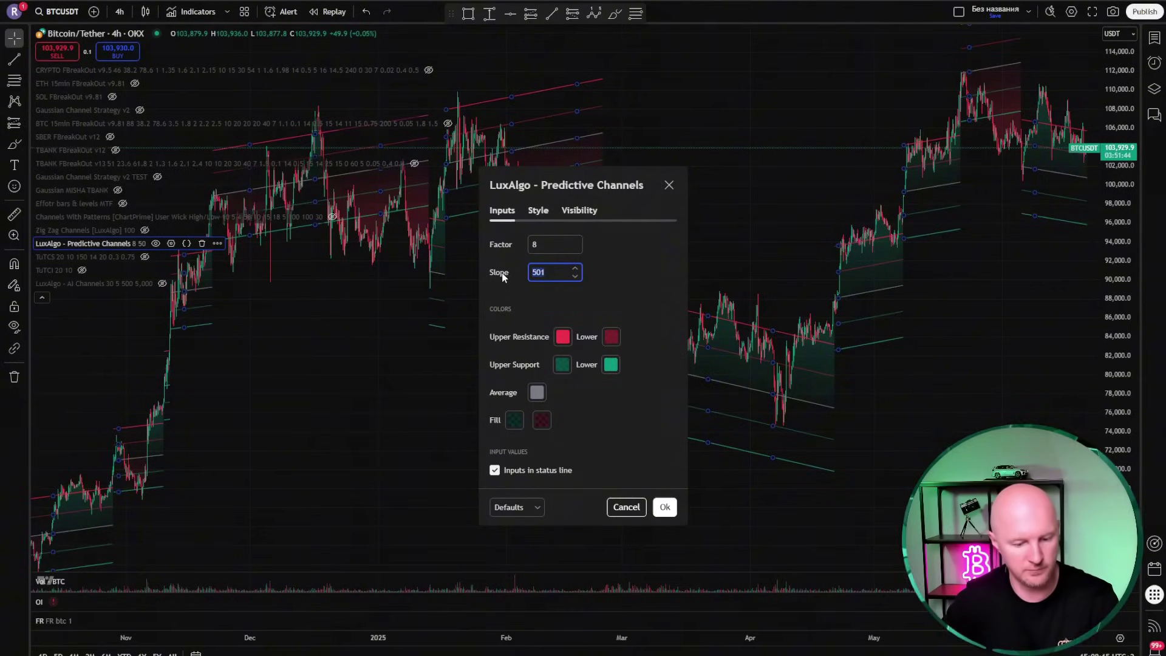
pyautogui.press('Return')
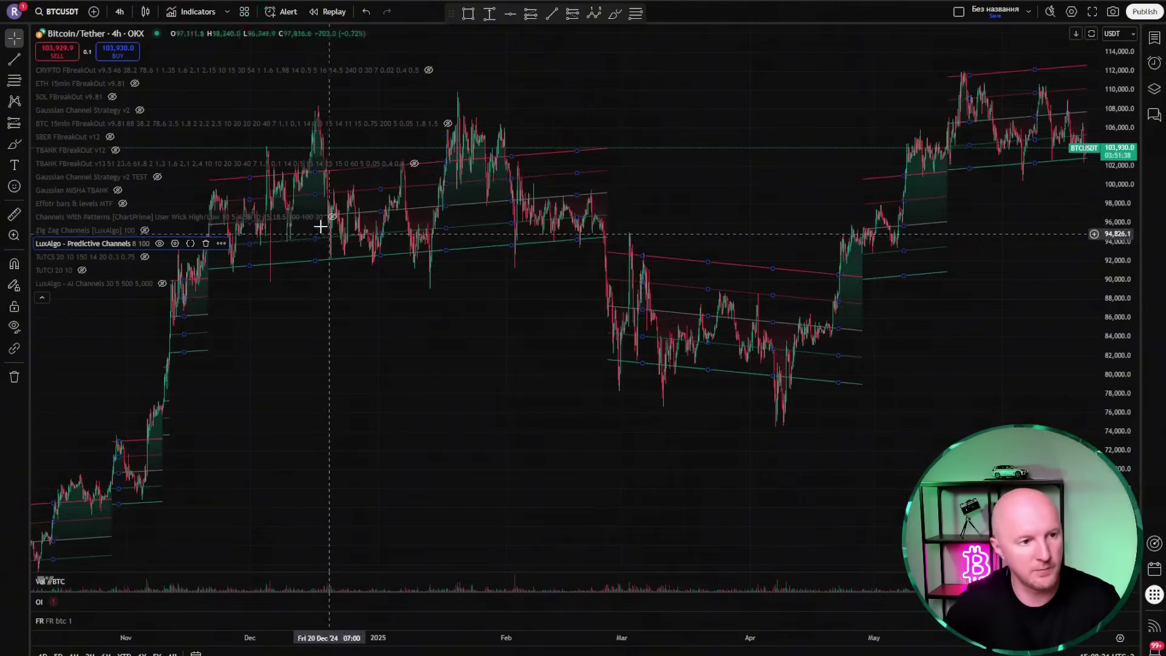
pyautogui.click(44, 298)
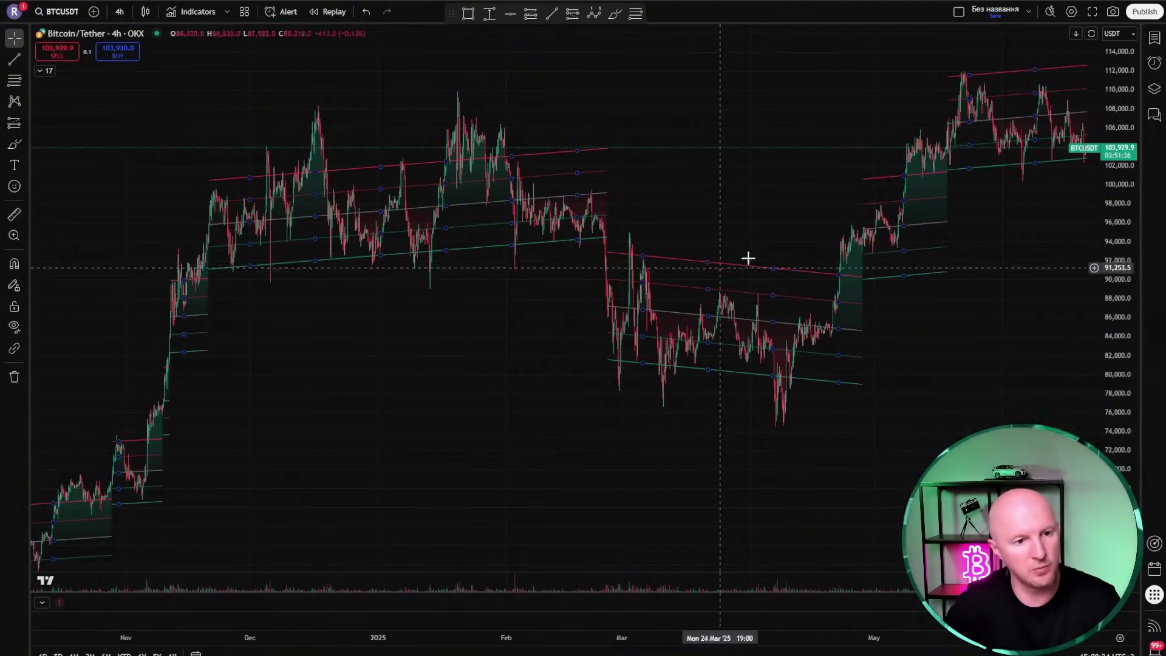
pyautogui.moveTo(822, 433); pyautogui.dragTo(740, 445)
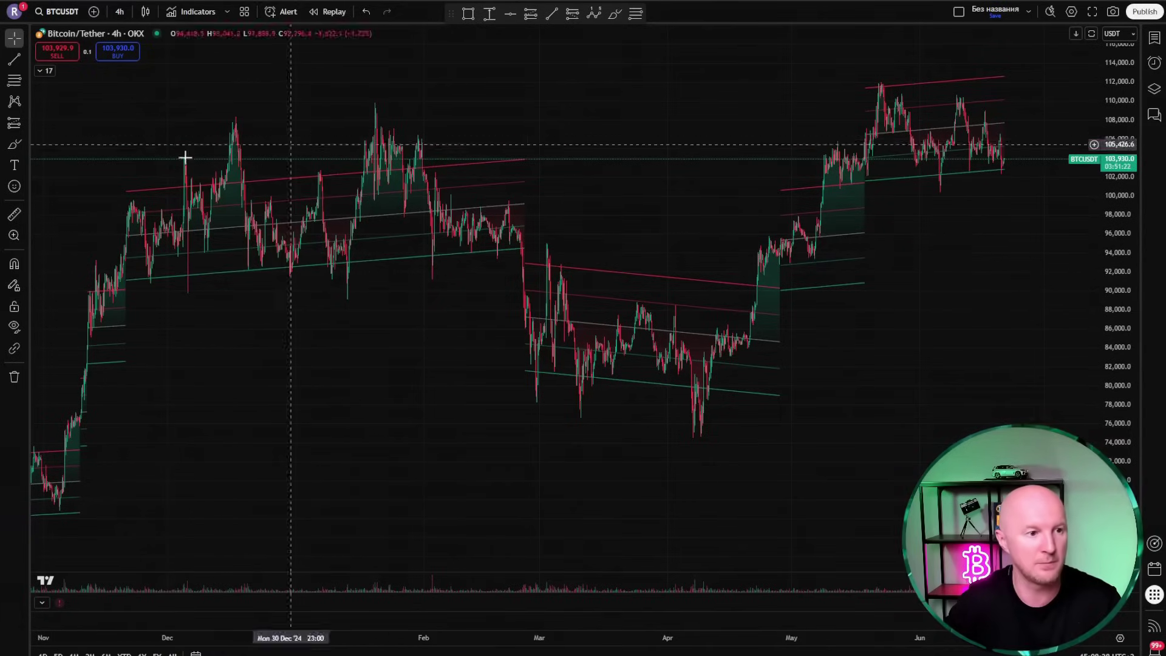
pyautogui.hscroll(5, 411, 176)
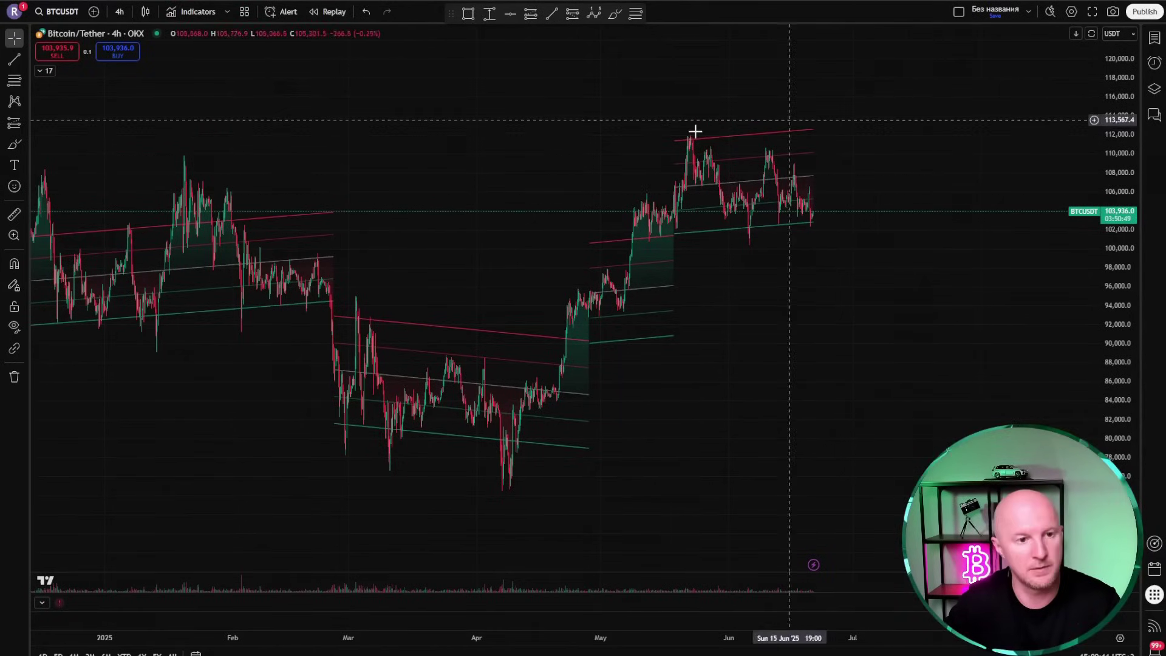
# Step: Hide LuxAlgo - Predictive Channels, show Channels With Patterns [ChartPrime], and view its channels and break labels from April to June 2025
pyautogui.click(43, 71)
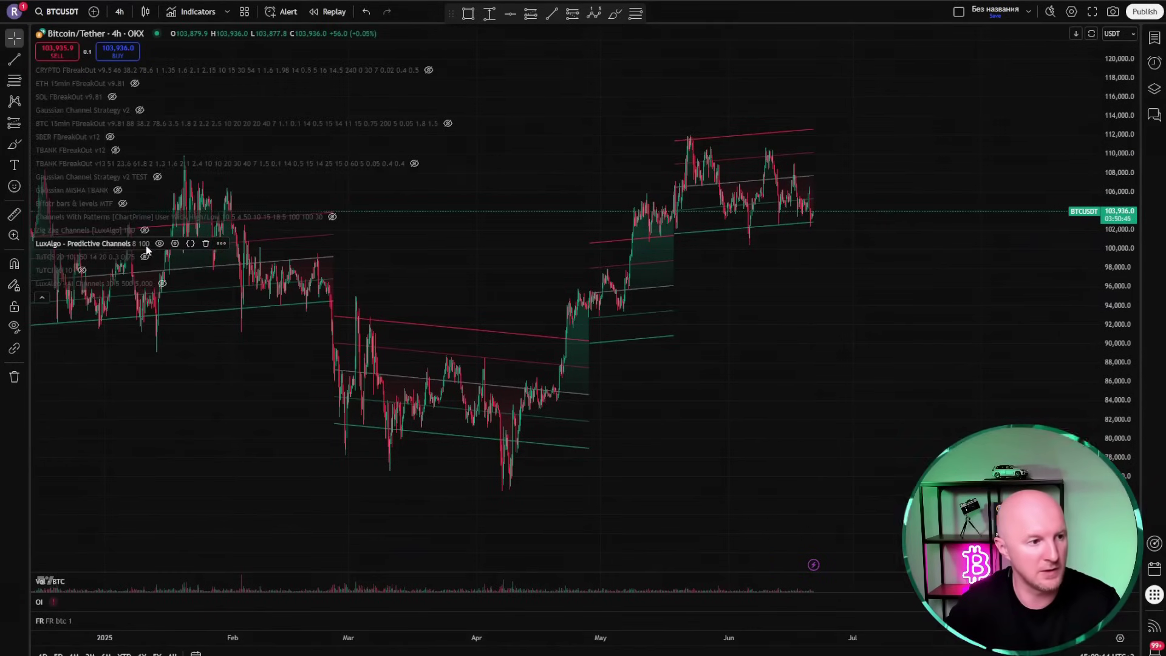
pyautogui.click(160, 244)
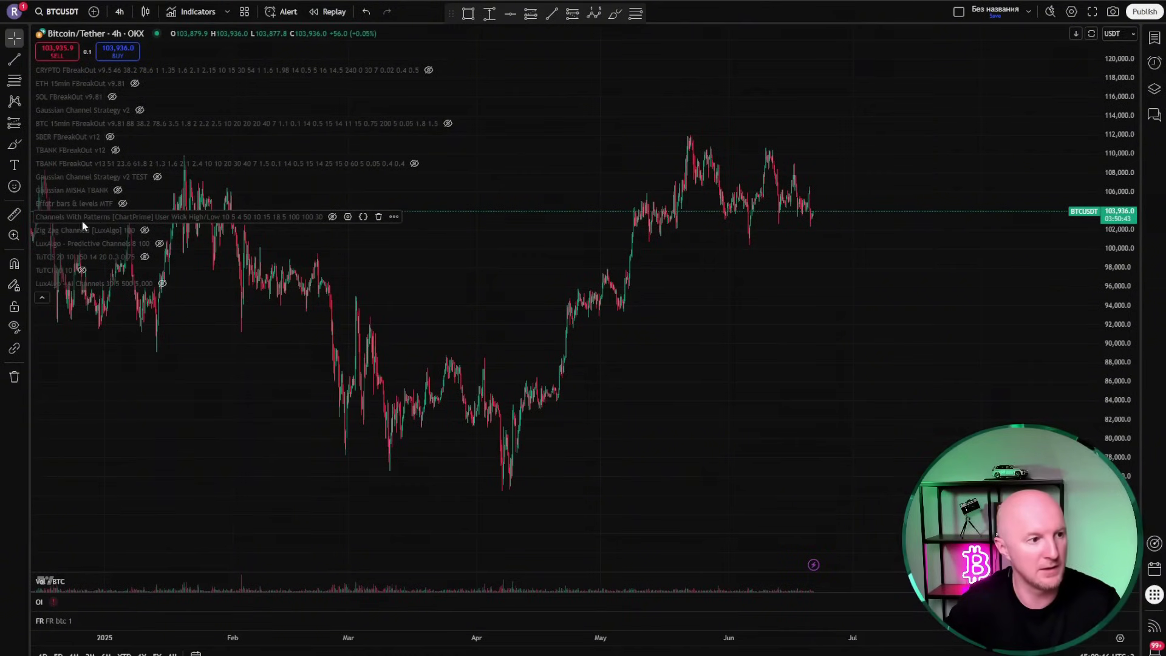
pyautogui.click(332, 217)
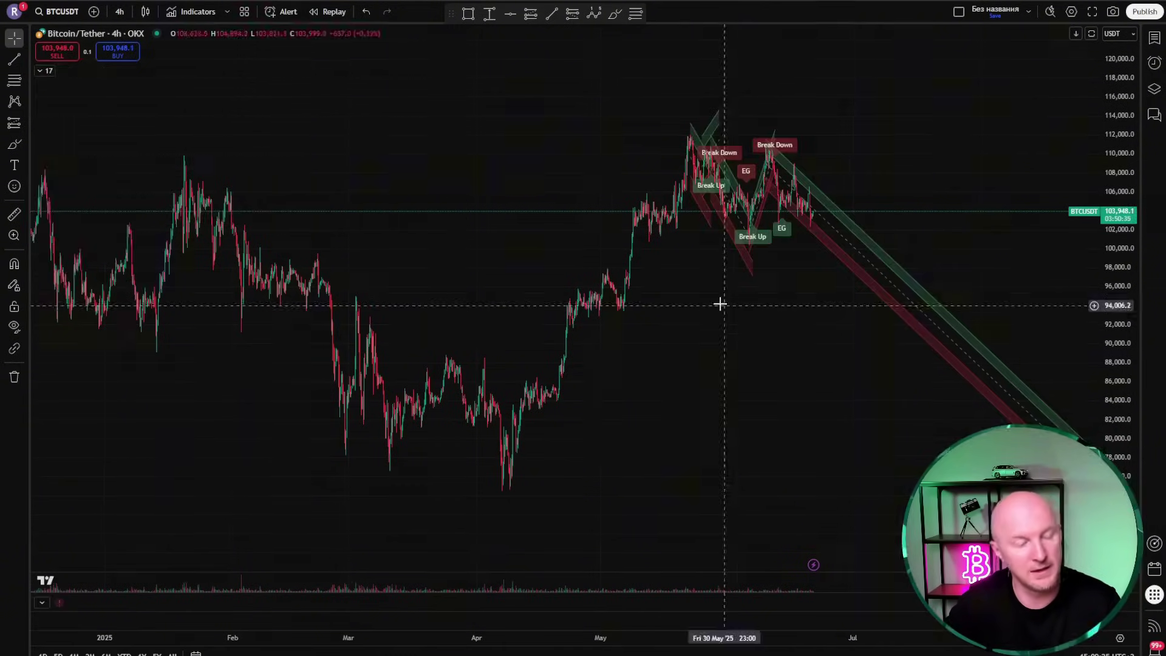
pyautogui.moveTo(719, 304); pyautogui.dragTo(609, 351)
pyautogui.scroll(3, 513, 359)
pyautogui.moveTo(513, 359); pyautogui.dragTo(820, 357)
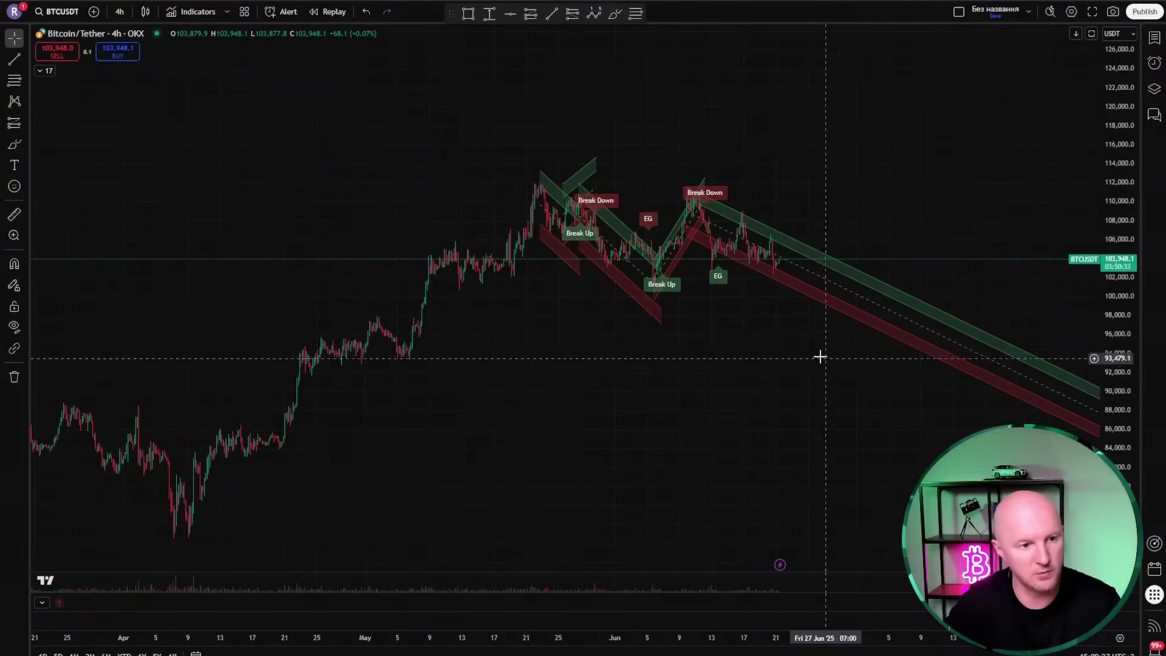
pyautogui.scroll(2, 666, 316)
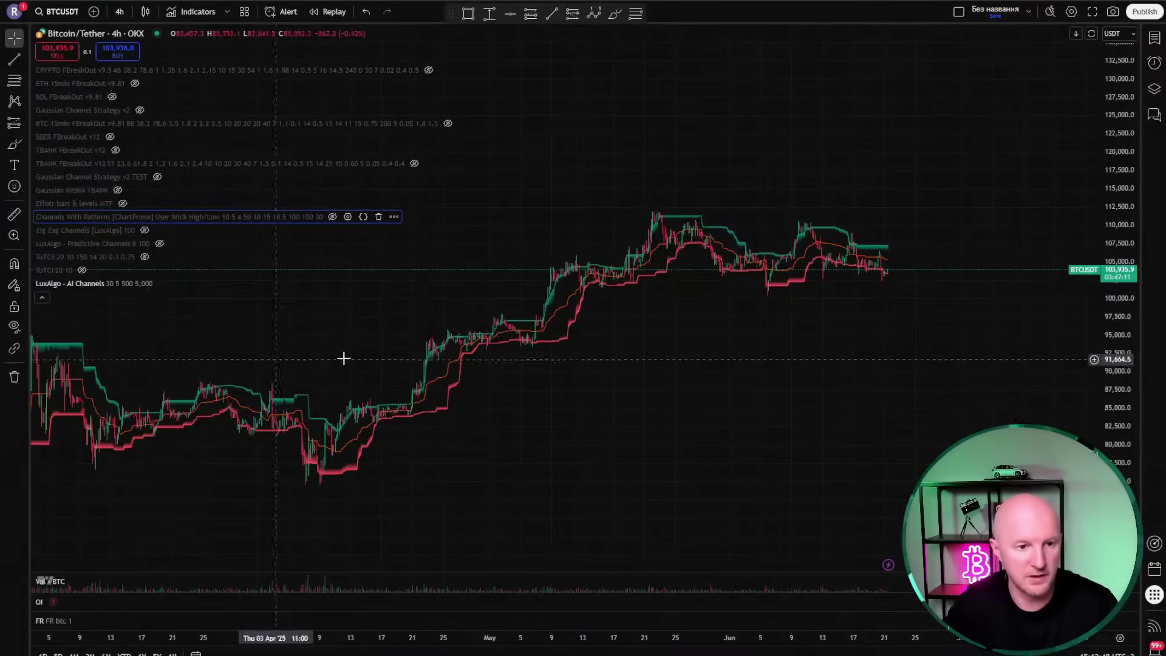
# Step: Collapse the indicator list and inspect the LuxAlgo - AI Channels bands up close against the late May and June candles
pyautogui.click(42, 297)
pyautogui.moveTo(541, 449); pyautogui.dragTo(669, 470)
pyautogui.scroll(10, 934, 383)
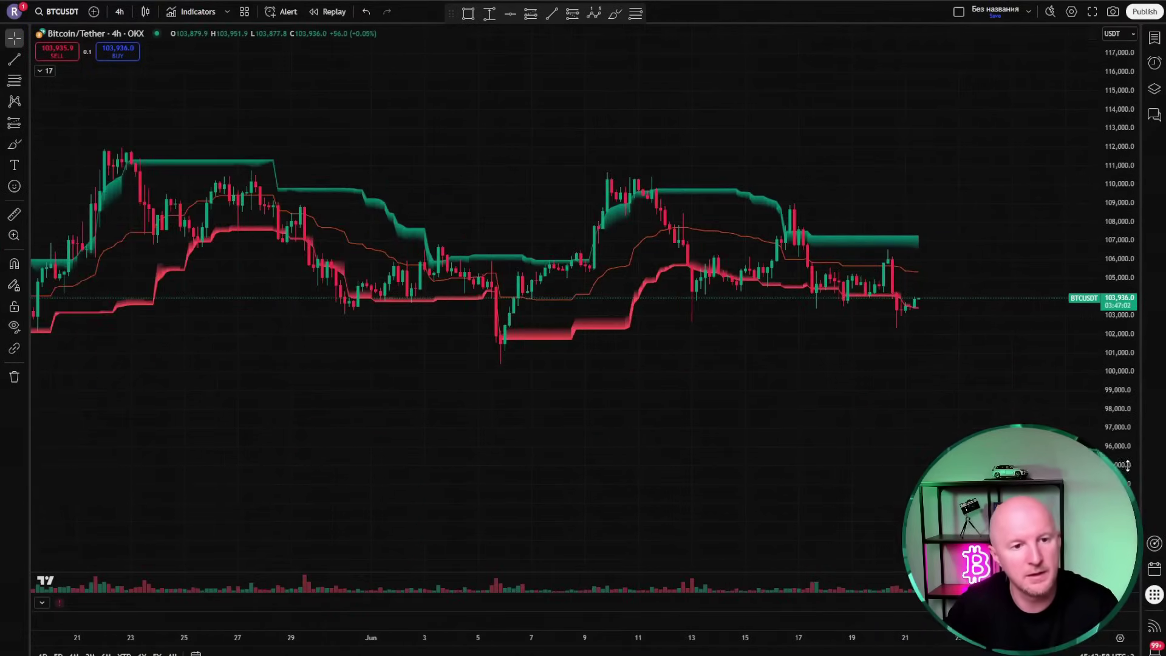
pyautogui.moveTo(1127, 465); pyautogui.dragTo(781, 373)
pyautogui.hscroll(-3, 638, 393)
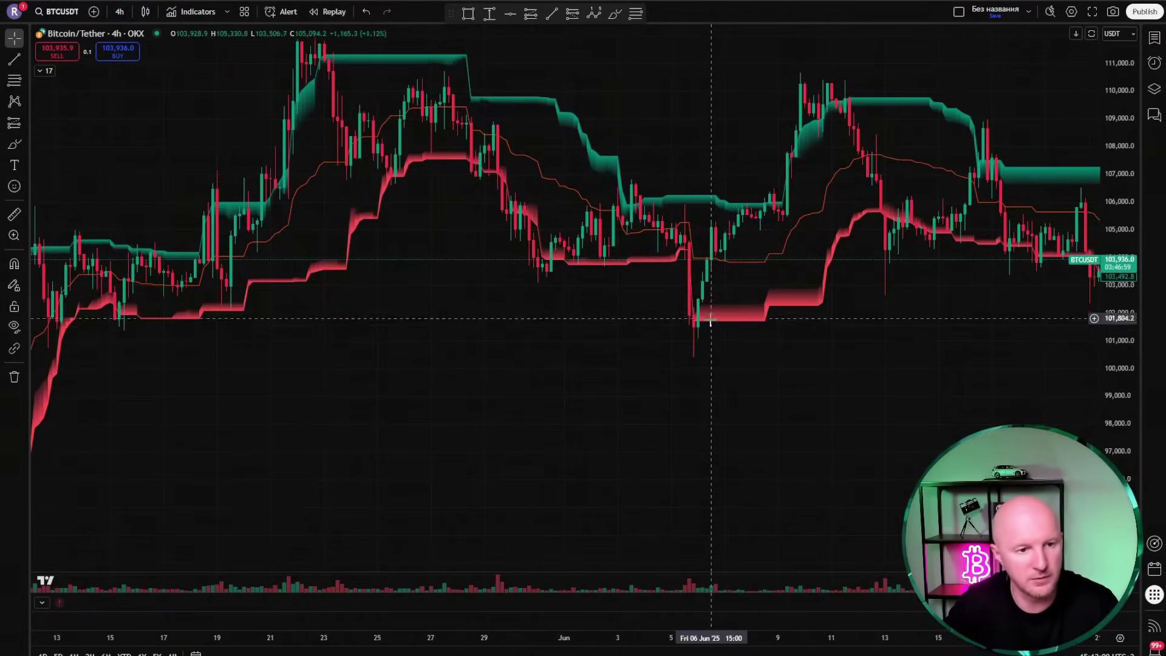
pyautogui.moveTo(831, 234); pyautogui.dragTo(756, 295)
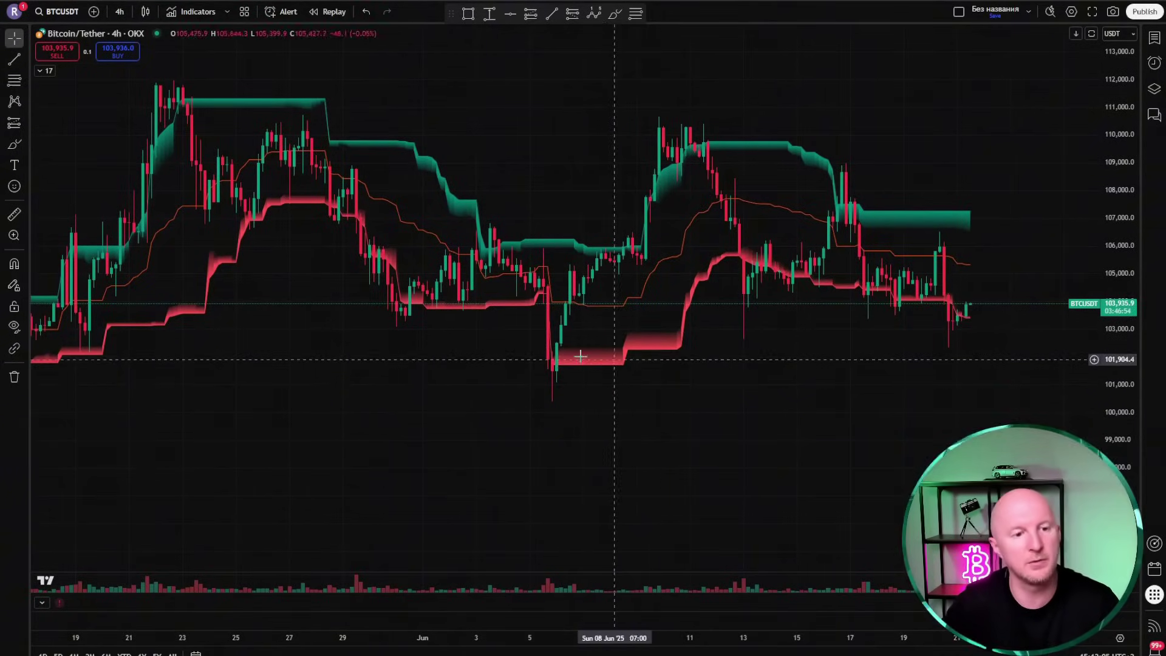
# Step: Examine how the LuxAlgo - AI Channels follow price from the April low through the rise into June 2025
pyautogui.scroll(-5, 526, 364)
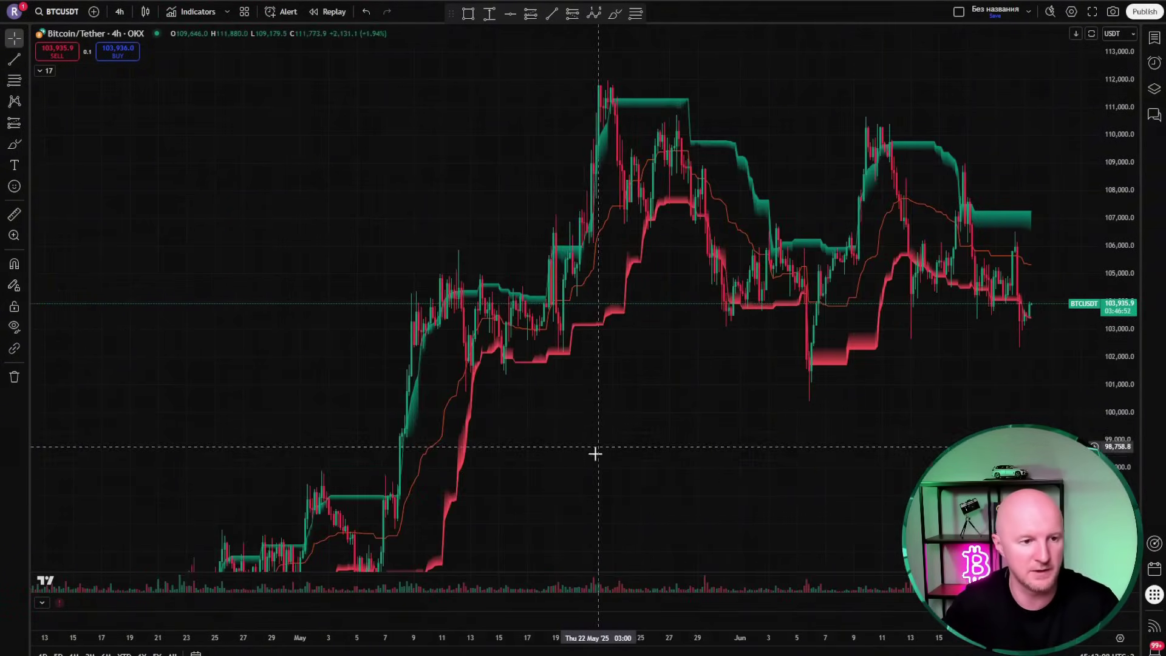
pyautogui.moveTo(595, 454); pyautogui.dragTo(595, 286)
pyautogui.moveTo(504, 415); pyautogui.dragTo(389, 370)
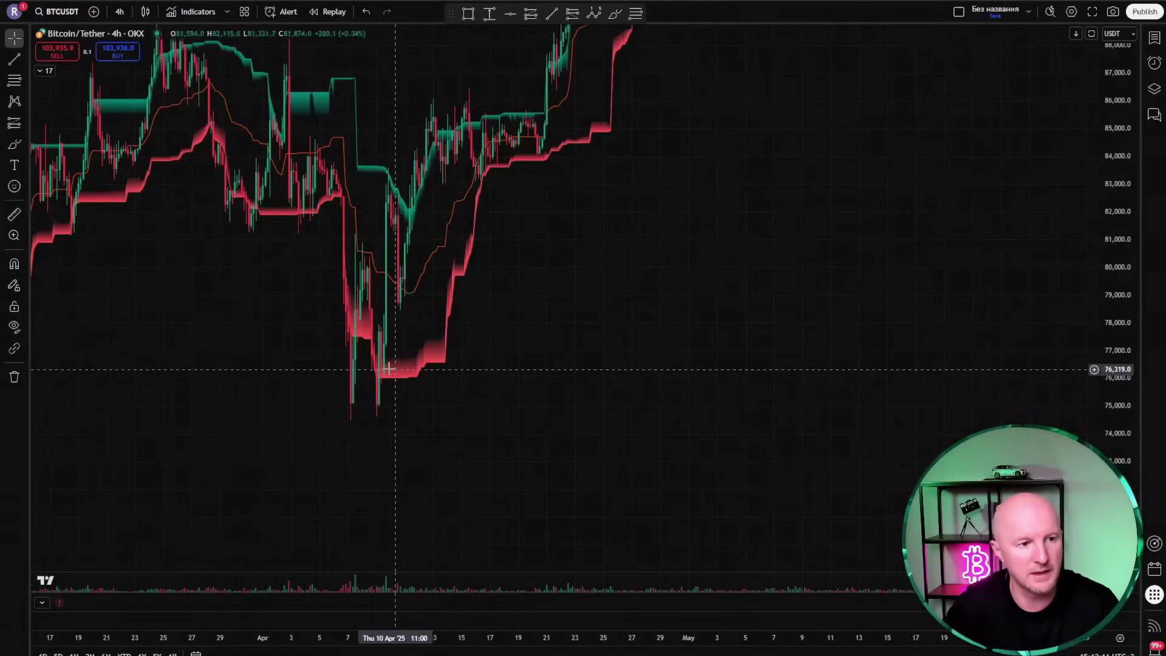
pyautogui.moveTo(793, 191); pyautogui.dragTo(786, 266)
pyautogui.doubleClick(1120, 163)
pyautogui.moveTo(972, 340); pyautogui.dragTo(774, 328)
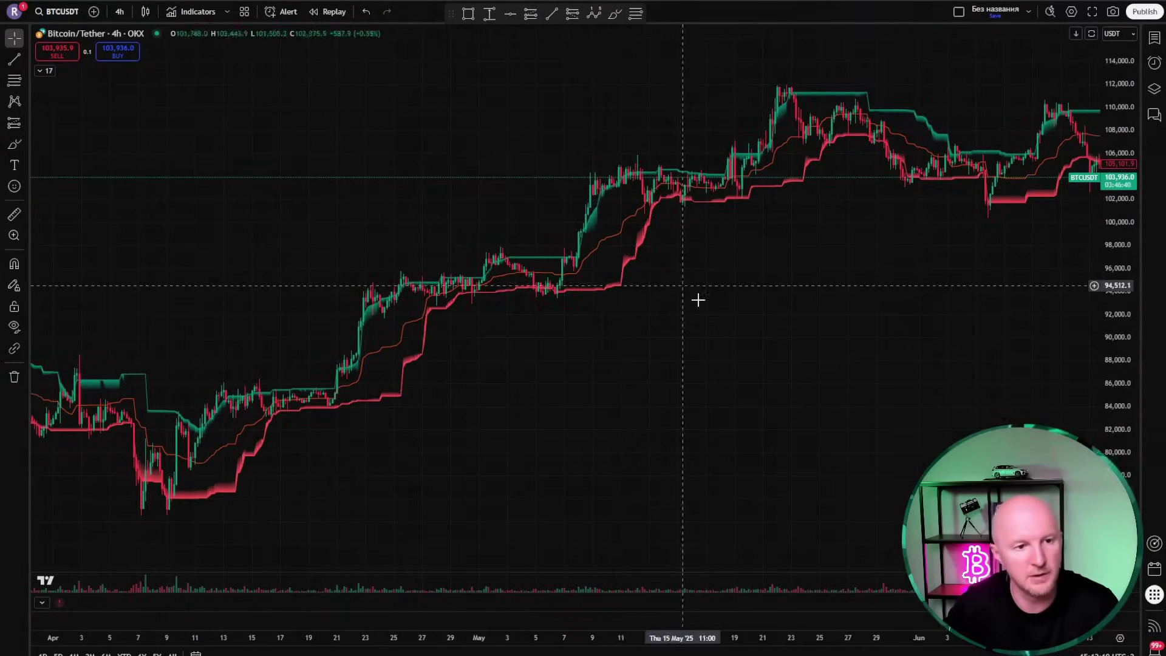
pyautogui.moveTo(715, 271); pyautogui.dragTo(515, 350)
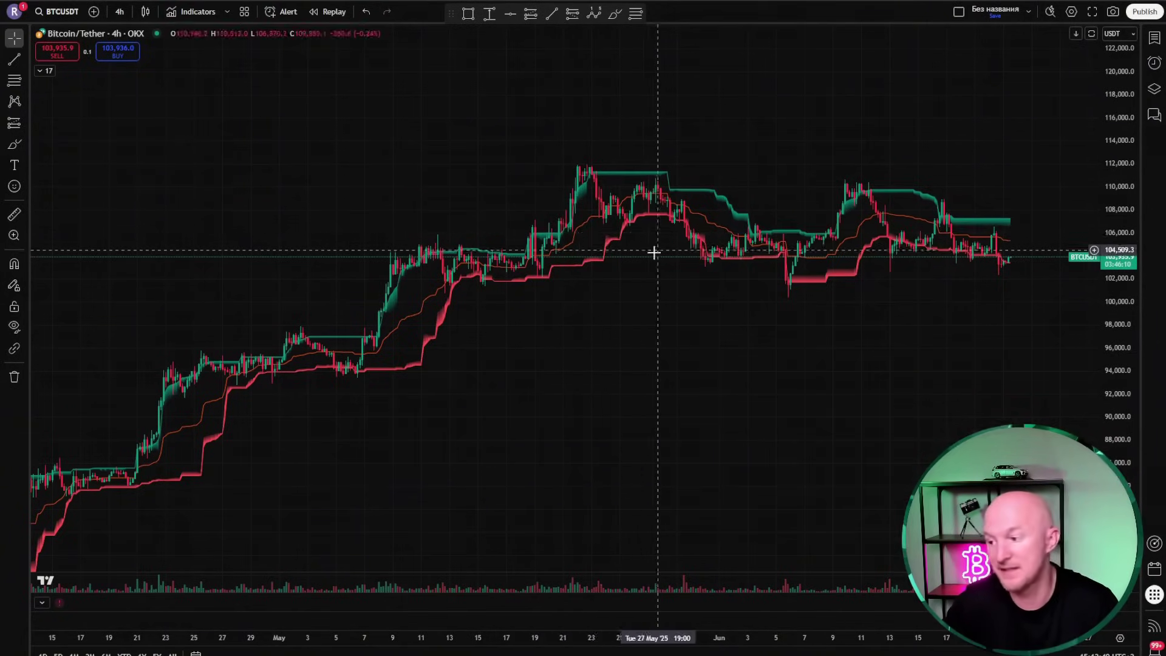
# Step: Hide LuxAlgo - AI Channels and show the Turtle Trade Channels Indicator (TuTCI) on the chart
pyautogui.click(48, 71)
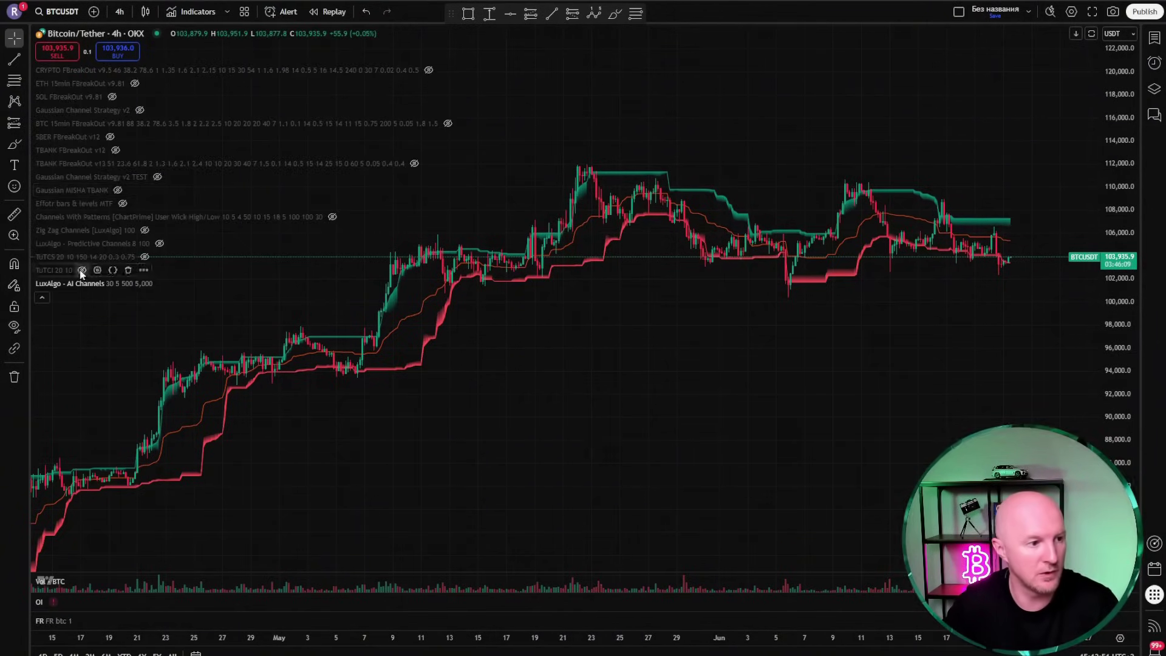
pyautogui.click(162, 283)
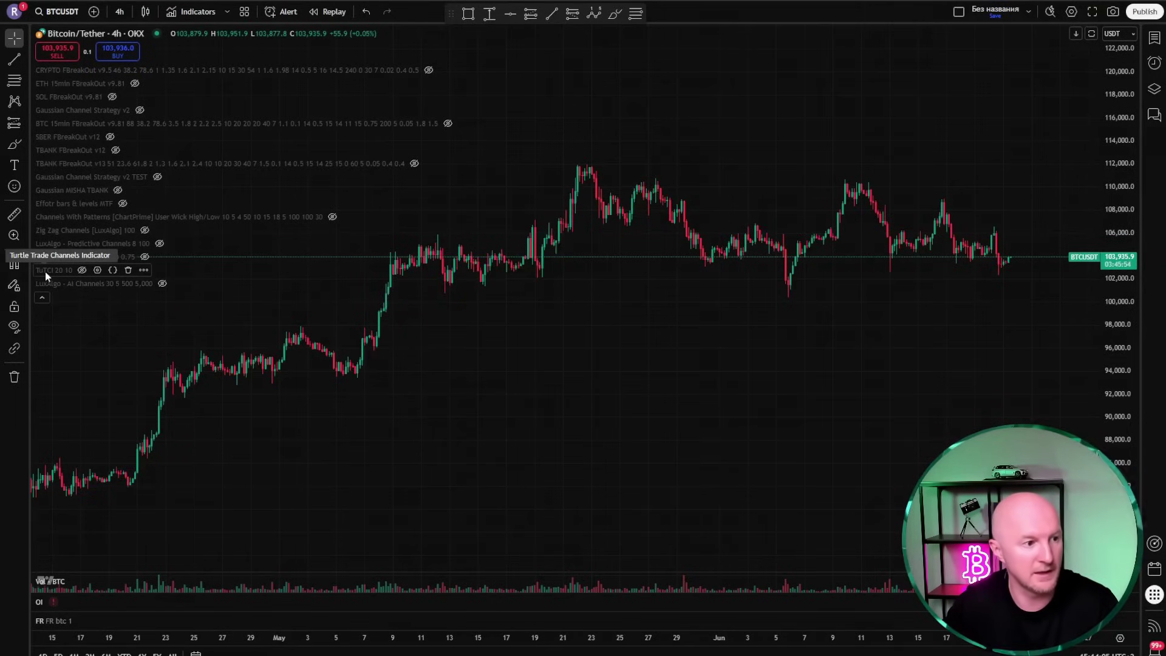
pyautogui.click(82, 269)
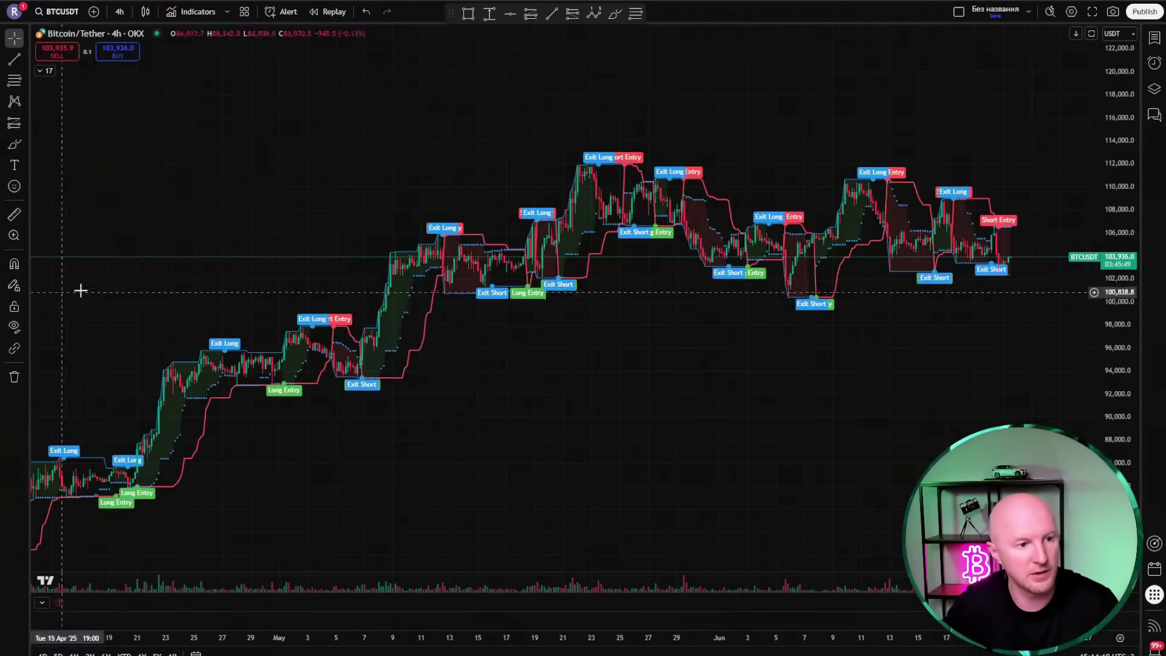
# Step: Examine the Turtle Trade Channels long and short entry and exit signals on the 4-hour chart from March to June 2025
pyautogui.moveTo(435, 382); pyautogui.dragTo(701, 302)
pyautogui.scroll(3, 440, 450)
pyautogui.moveTo(440, 450); pyautogui.dragTo(661, 463)
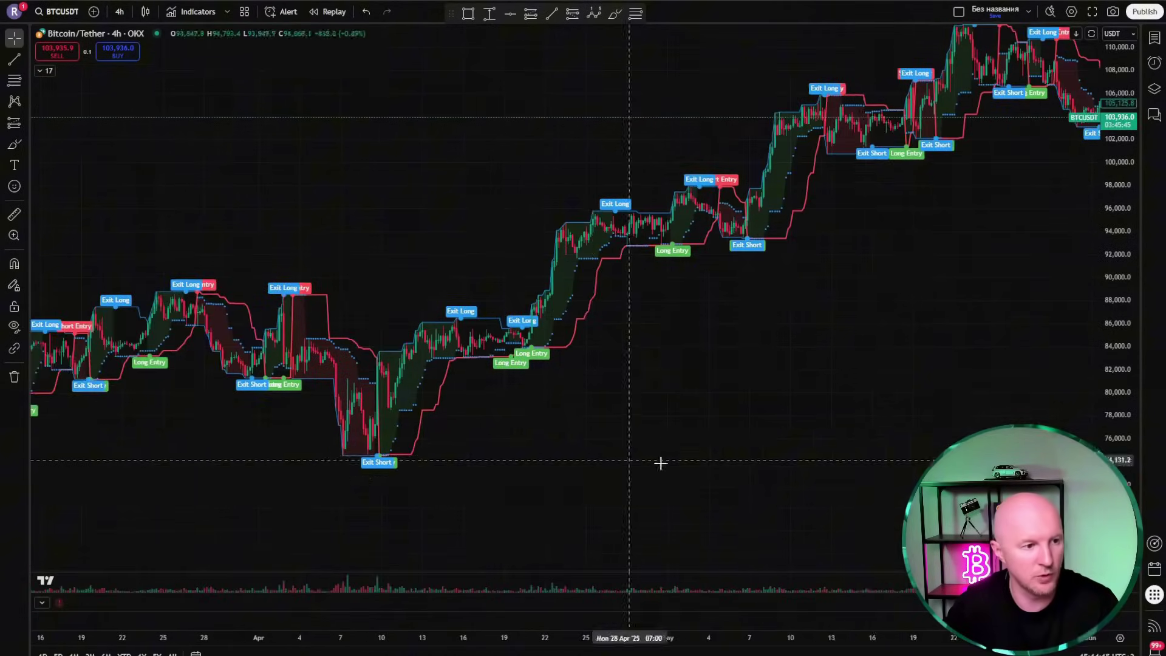
pyautogui.moveTo(609, 417); pyautogui.dragTo(692, 390)
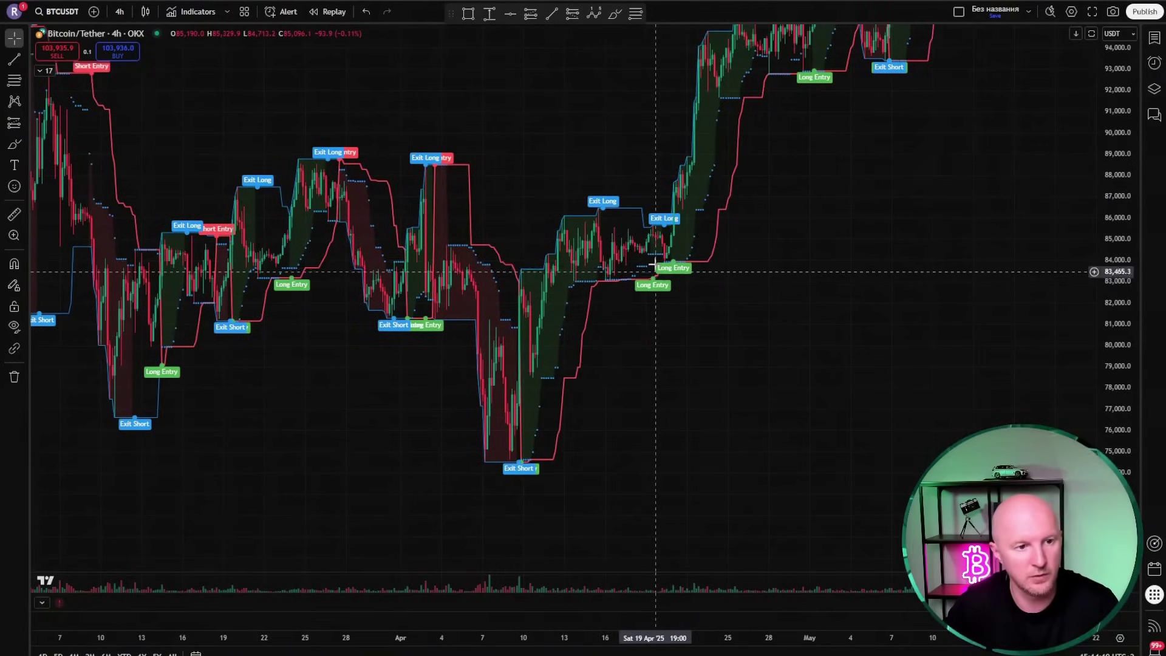
pyautogui.moveTo(862, 140); pyautogui.dragTo(699, 235)
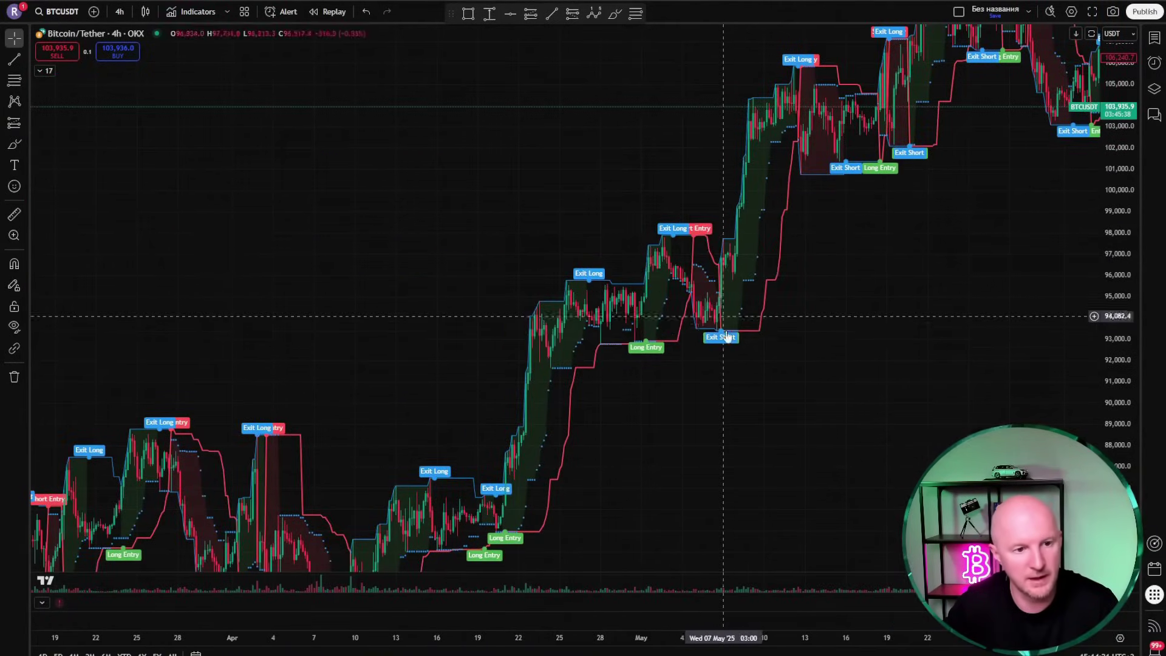
pyautogui.moveTo(697, 331); pyautogui.dragTo(435, 425)
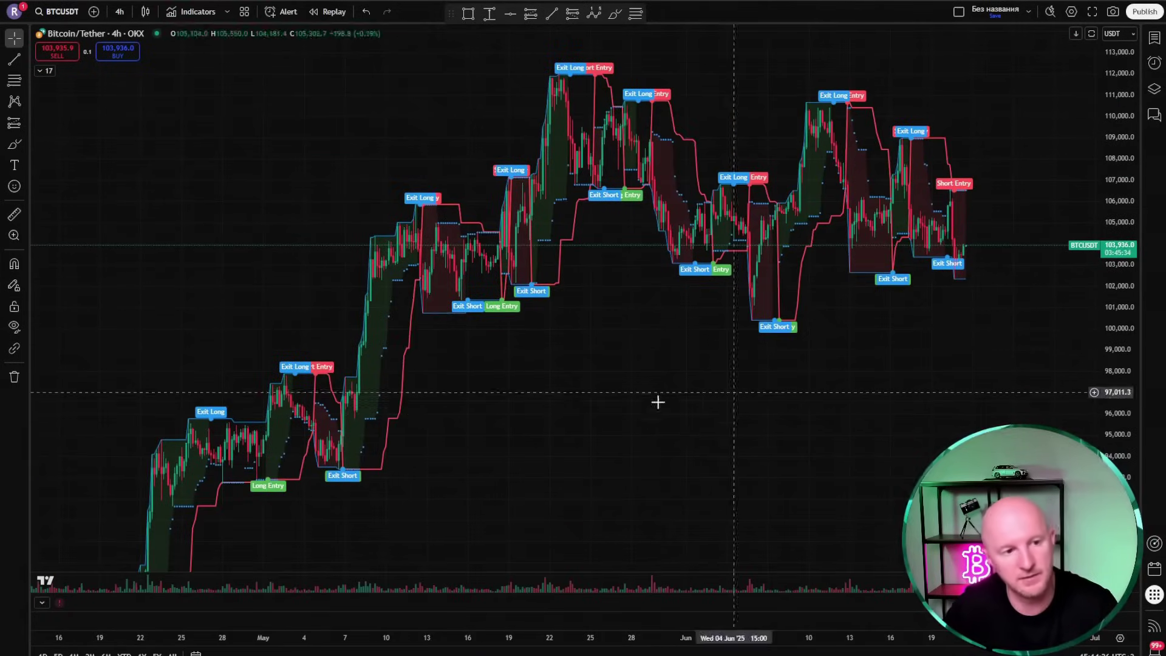
pyautogui.moveTo(641, 383); pyautogui.dragTo(839, 317)
pyautogui.moveTo(439, 483); pyautogui.dragTo(717, 312)
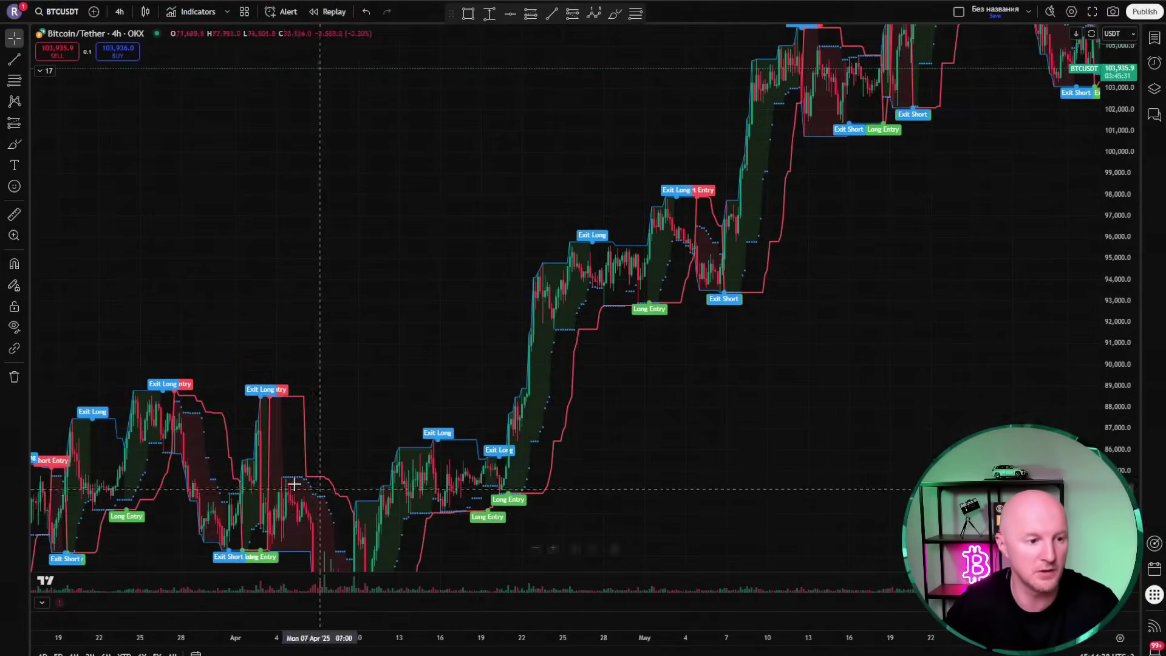
pyautogui.moveTo(320, 484); pyautogui.dragTo(511, 294)
pyautogui.moveTo(269, 515); pyautogui.dragTo(451, 435)
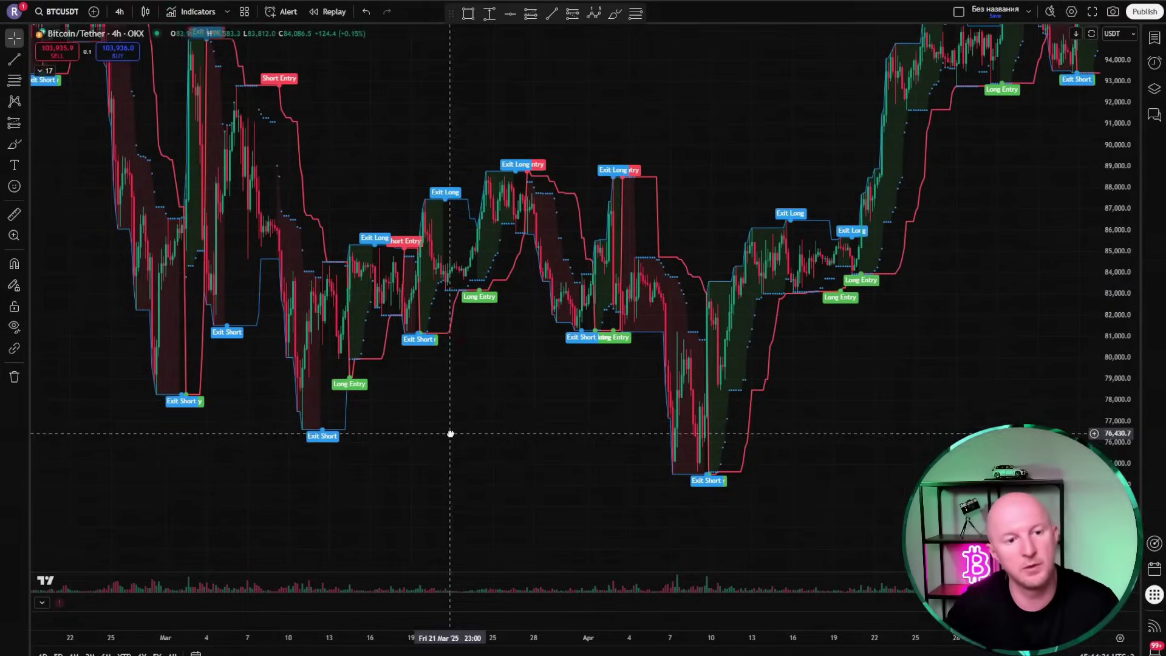
pyautogui.moveTo(1085, 289); pyautogui.dragTo(563, 401)
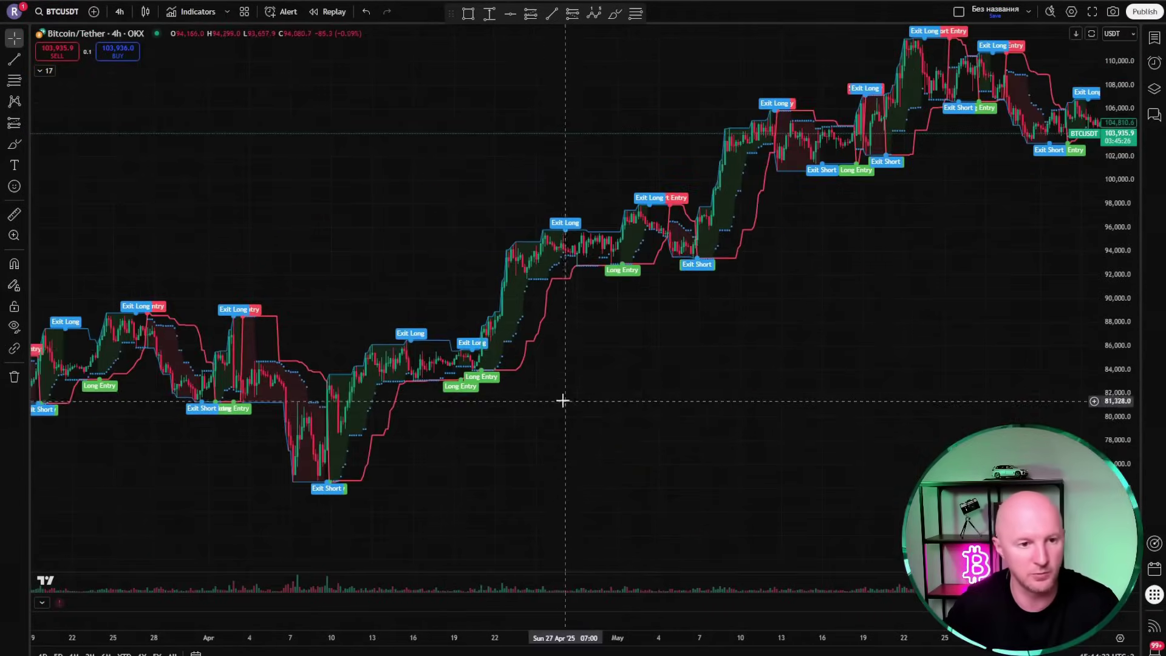
pyautogui.moveTo(917, 237); pyautogui.dragTo(609, 333)
pyautogui.moveTo(455, 424); pyautogui.dragTo(599, 401)
pyautogui.moveTo(773, 213); pyautogui.dragTo(467, 310)
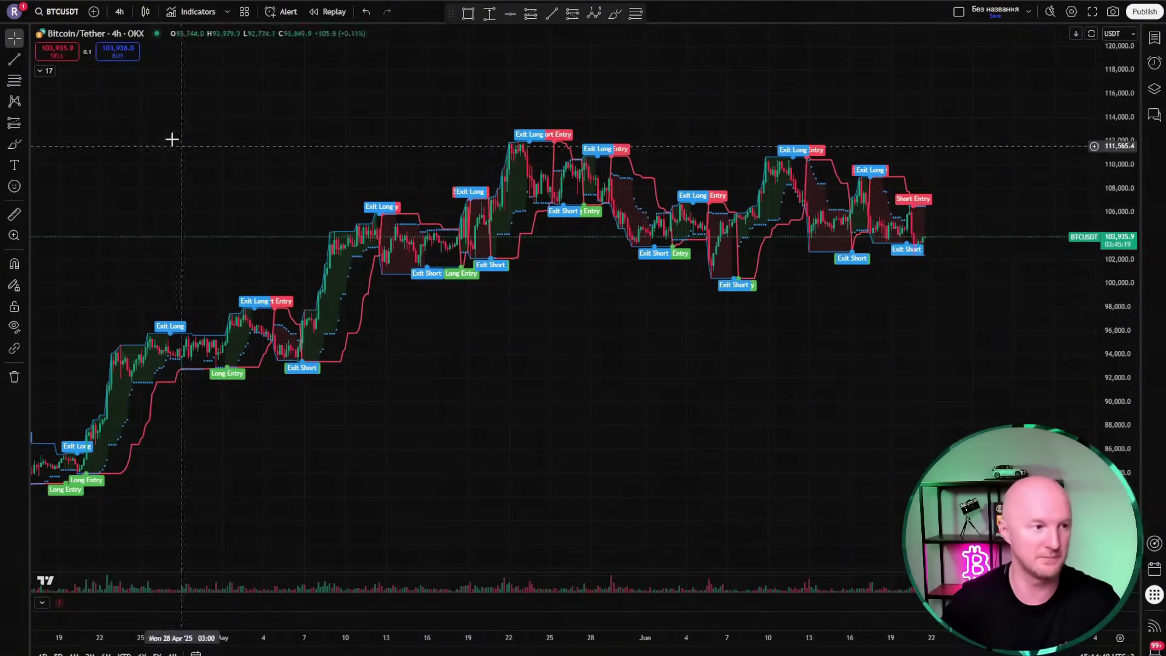
pyautogui.moveTo(547, 260); pyautogui.dragTo(628, 376)
# Step: Switch the chart to the 5-minute interval and view the Turtle Trade Channels trades on 21 June
pyautogui.click(121, 12)
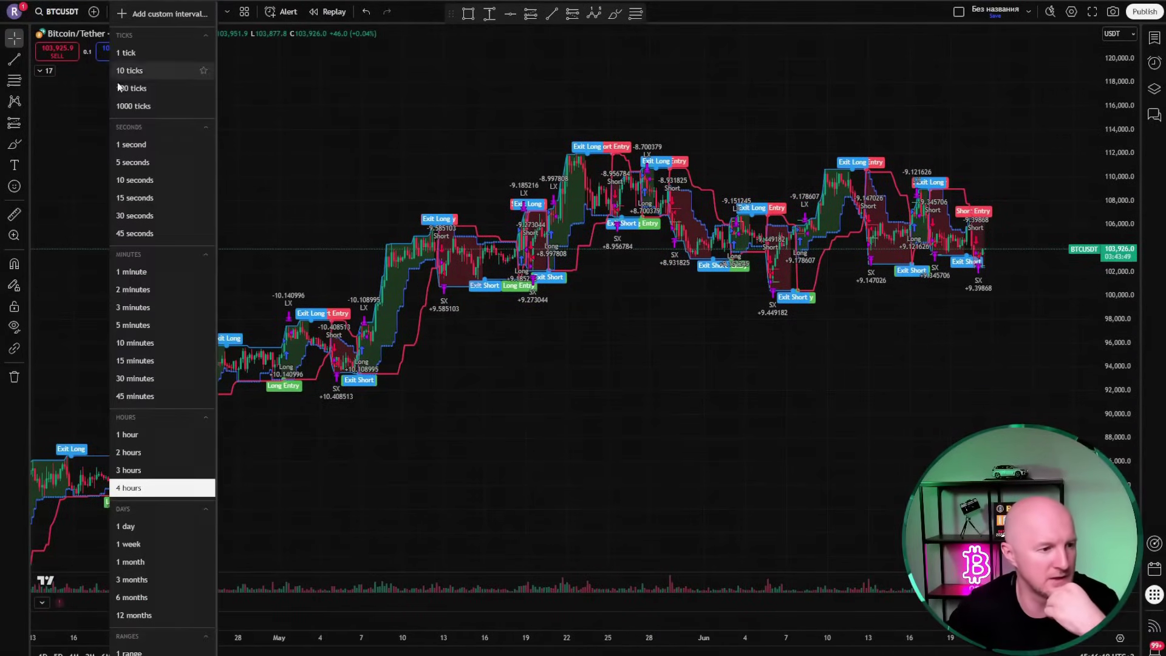
pyautogui.click(148, 326)
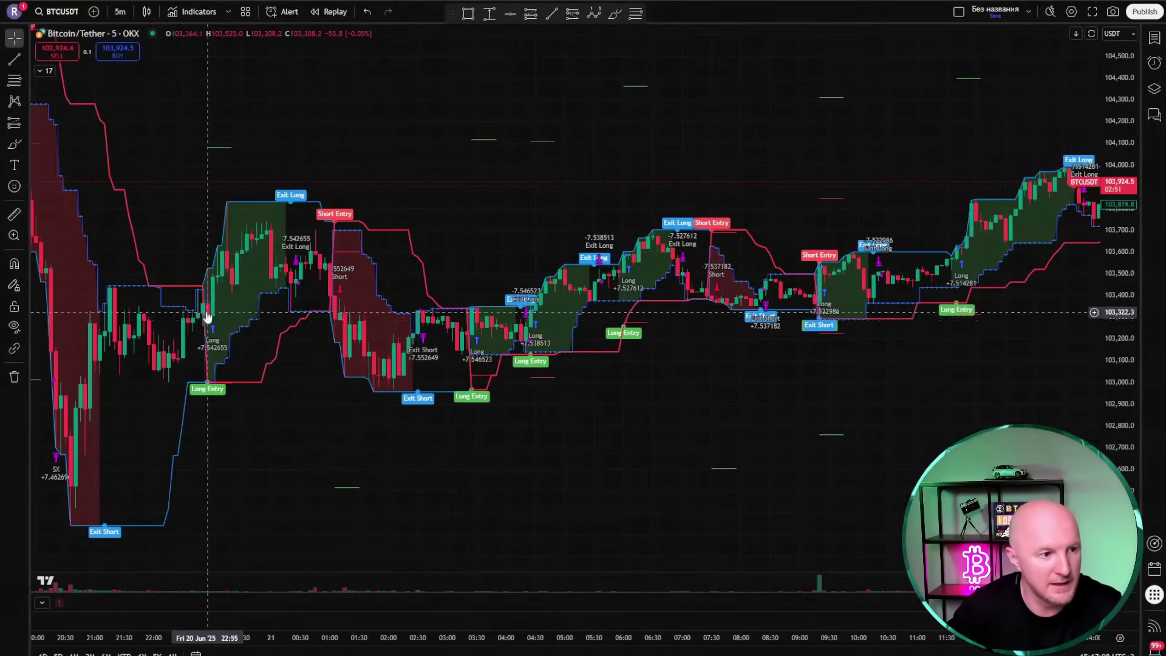
pyautogui.moveTo(777, 434); pyautogui.dragTo(742, 396)
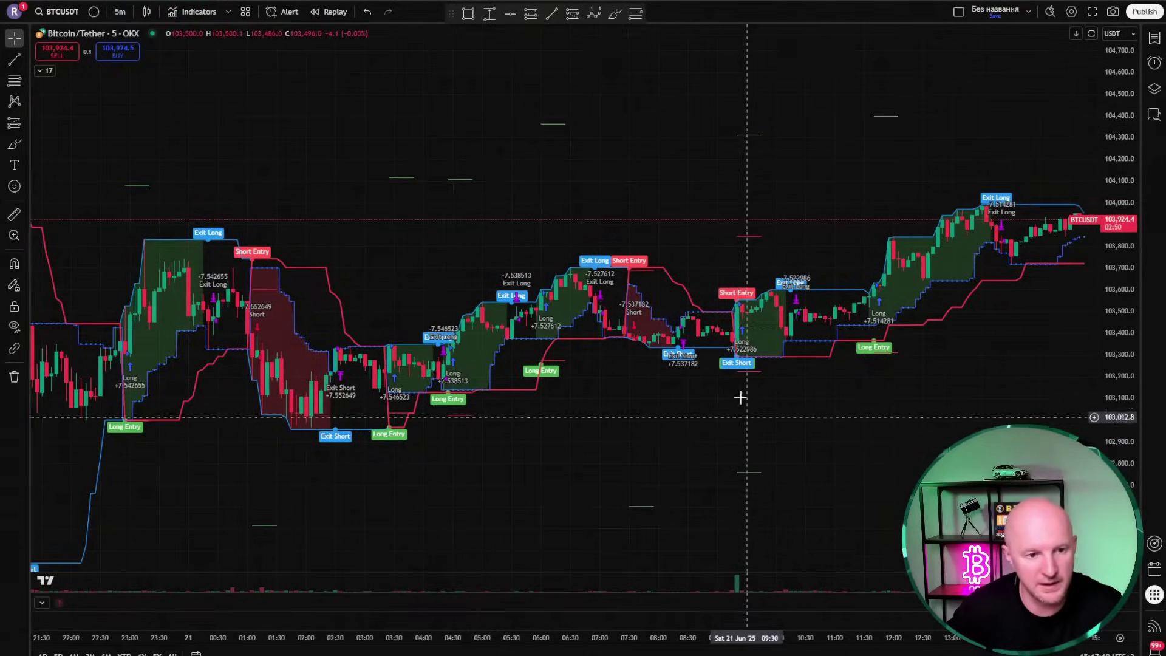
pyautogui.moveTo(1125, 439)
pyautogui.mouseDown()
pyautogui.moveTo(1125, 407)
pyautogui.moveTo(1124, 436)
pyautogui.mouseUp()
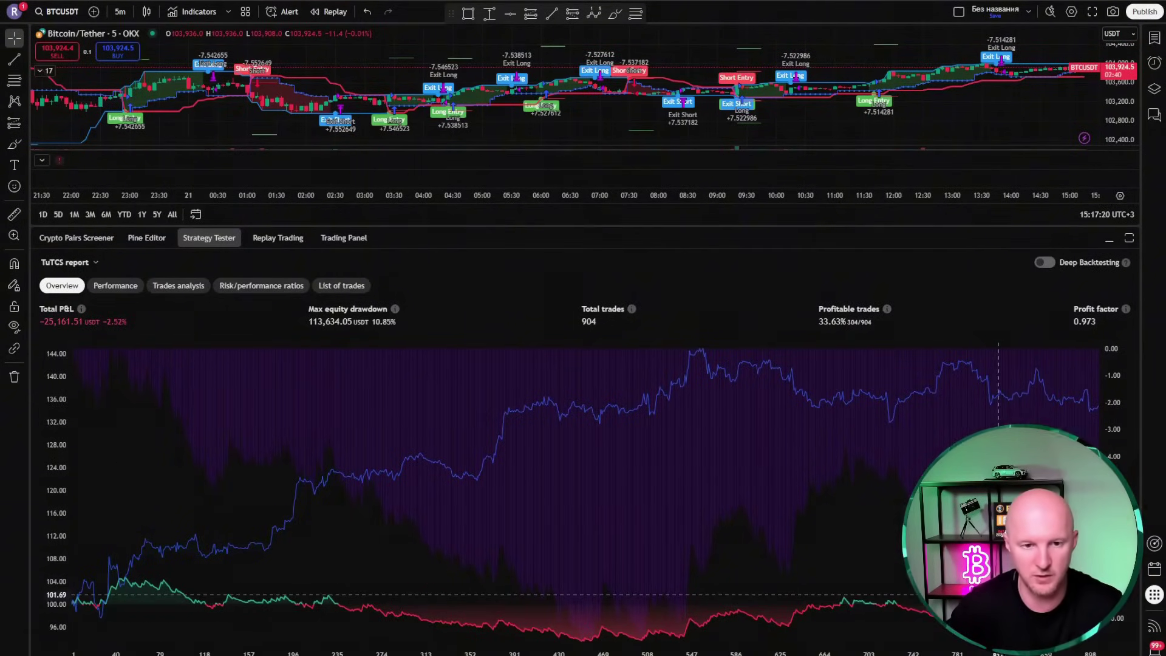
# Step: Minimize the TuTCS strategy report and examine the strategy's trades on the 5-minute chart across 20–21 June
pyautogui.click(1109, 238)
pyautogui.moveTo(1138, 362); pyautogui.dragTo(1138, 437)
pyautogui.moveTo(656, 465); pyautogui.dragTo(549, 440)
pyautogui.moveTo(294, 281); pyautogui.dragTo(667, 433)
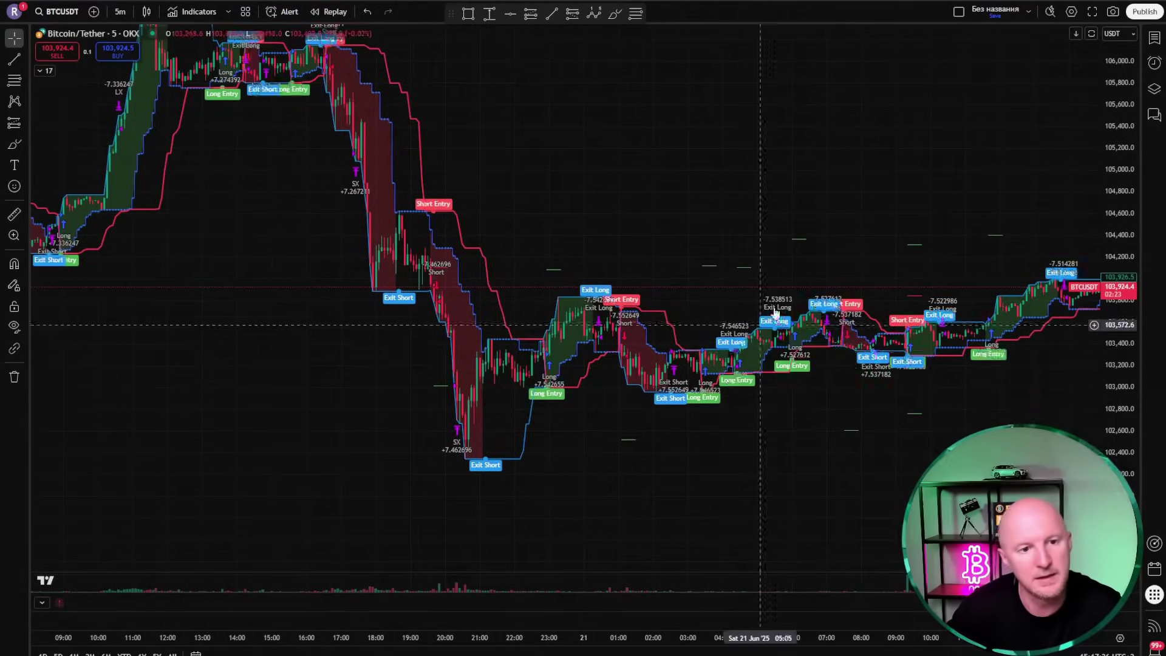
pyautogui.moveTo(1010, 331); pyautogui.dragTo(850, 346)
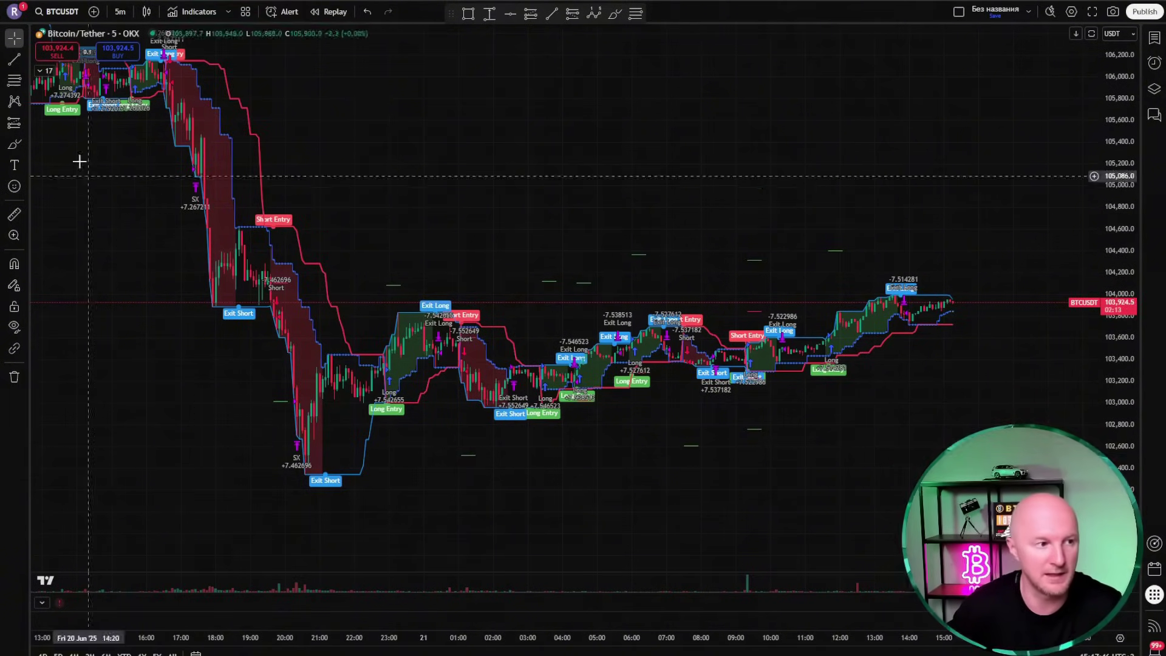
# Step: Enable the ADX filter in the TuTCS strategy settings and view the recalculated trades around 20–21 June
pyautogui.click(43, 70)
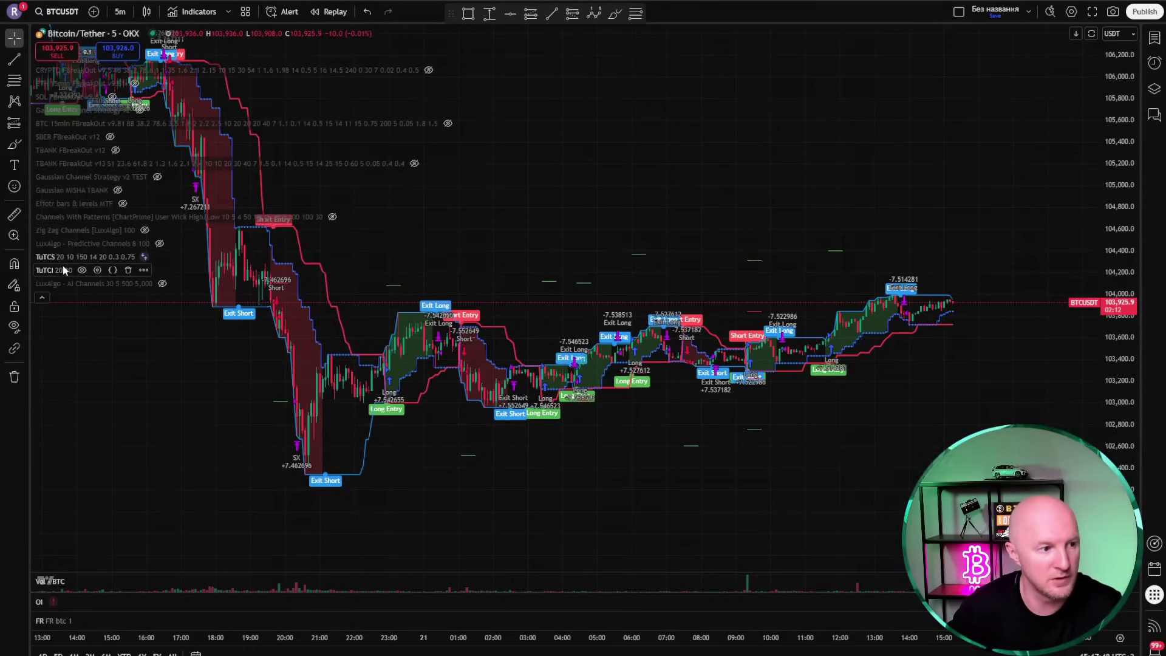
pyautogui.click(160, 257)
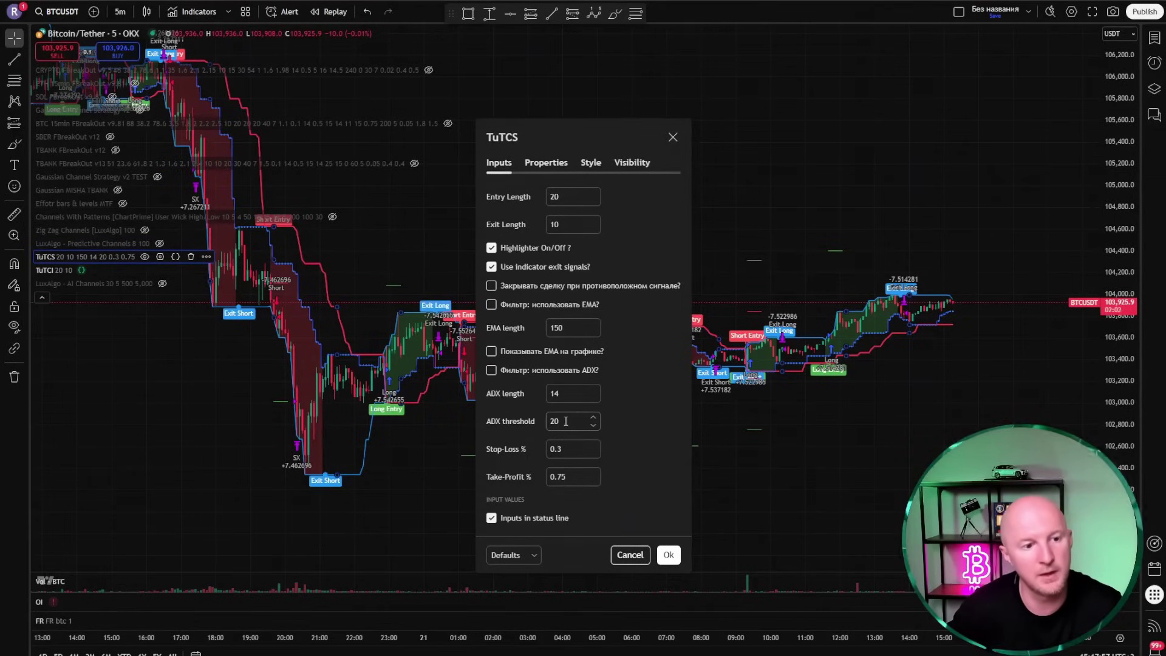
pyautogui.click(516, 370)
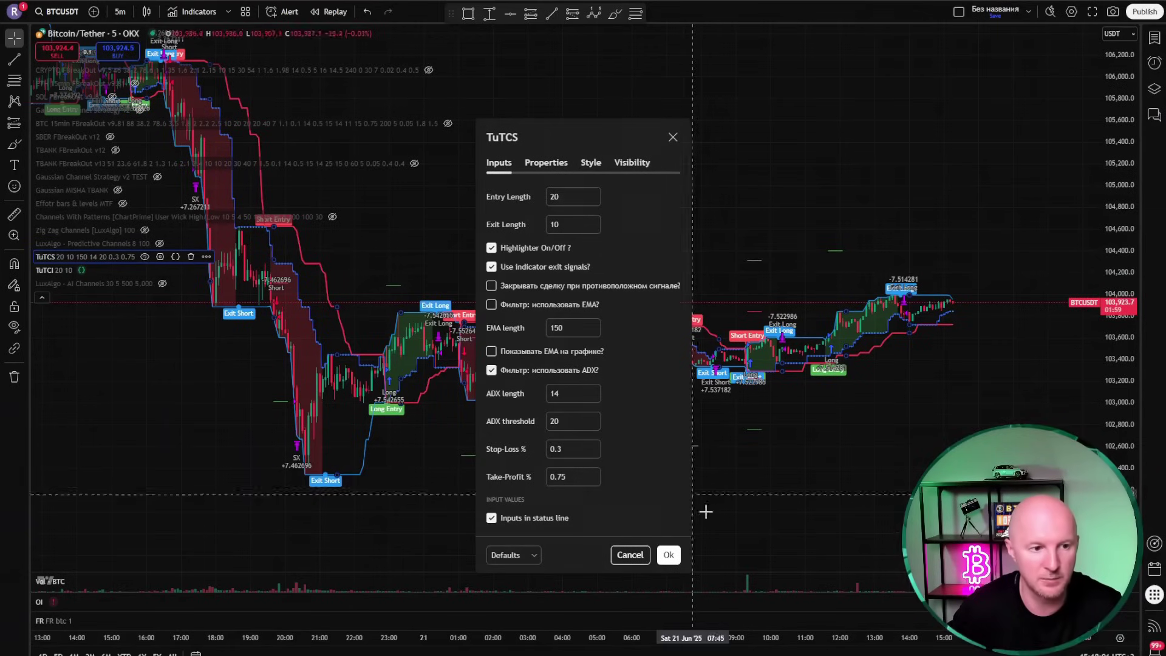
pyautogui.click(669, 554)
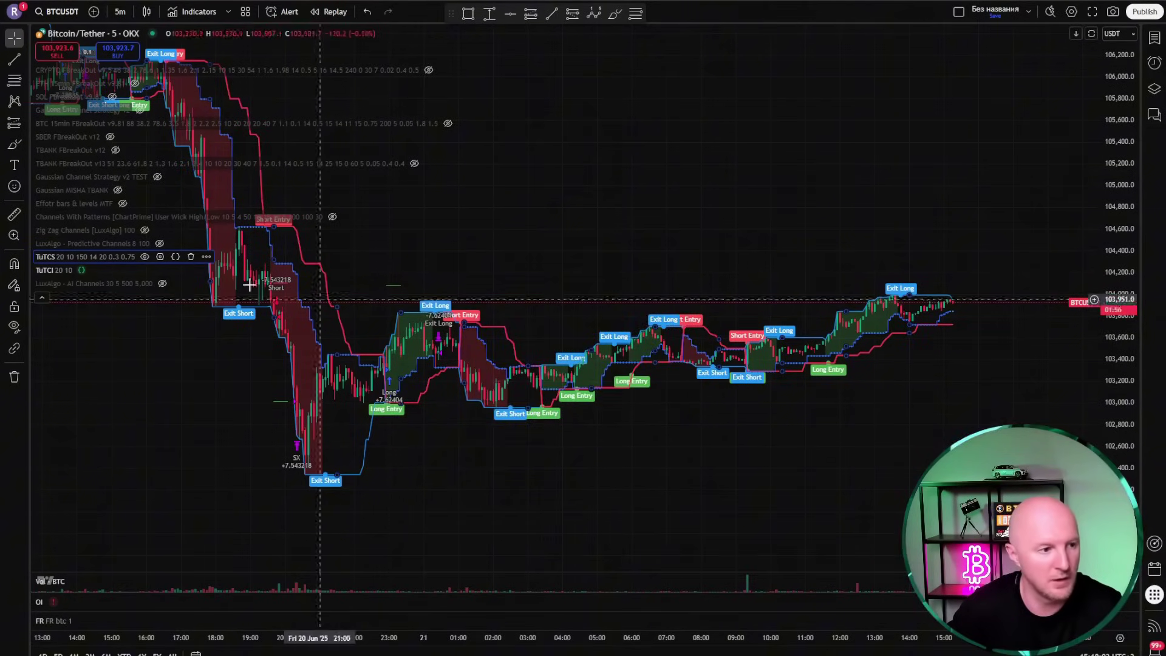
pyautogui.moveTo(487, 463); pyautogui.dragTo(674, 468)
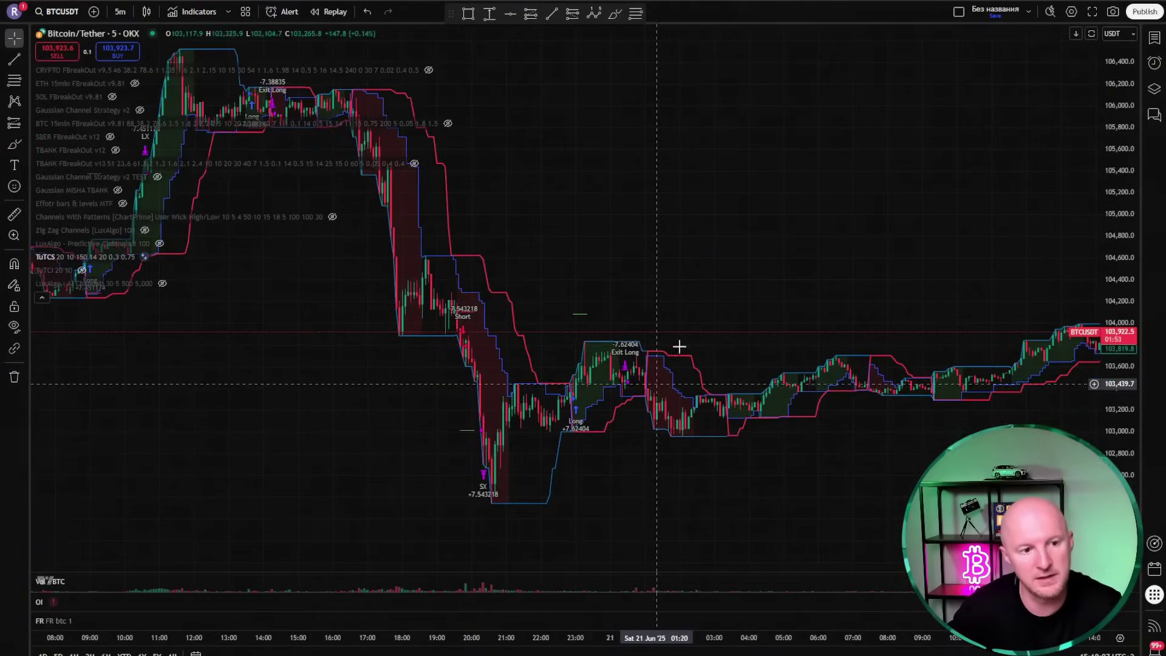
pyautogui.moveTo(604, 367); pyautogui.dragTo(593, 138)
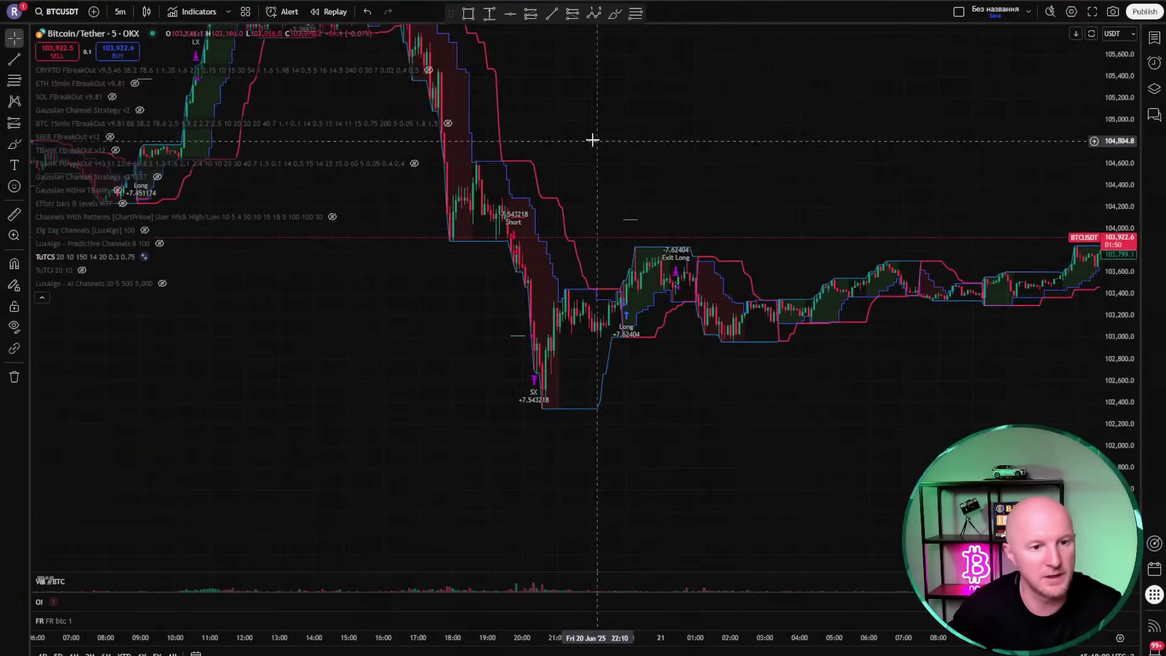
# Step: Enable the EMA filter and EMA display in the TuTCS strategy settings and examine the recalculated trades around 20 June
pyautogui.moveTo(761, 283); pyautogui.dragTo(520, 326)
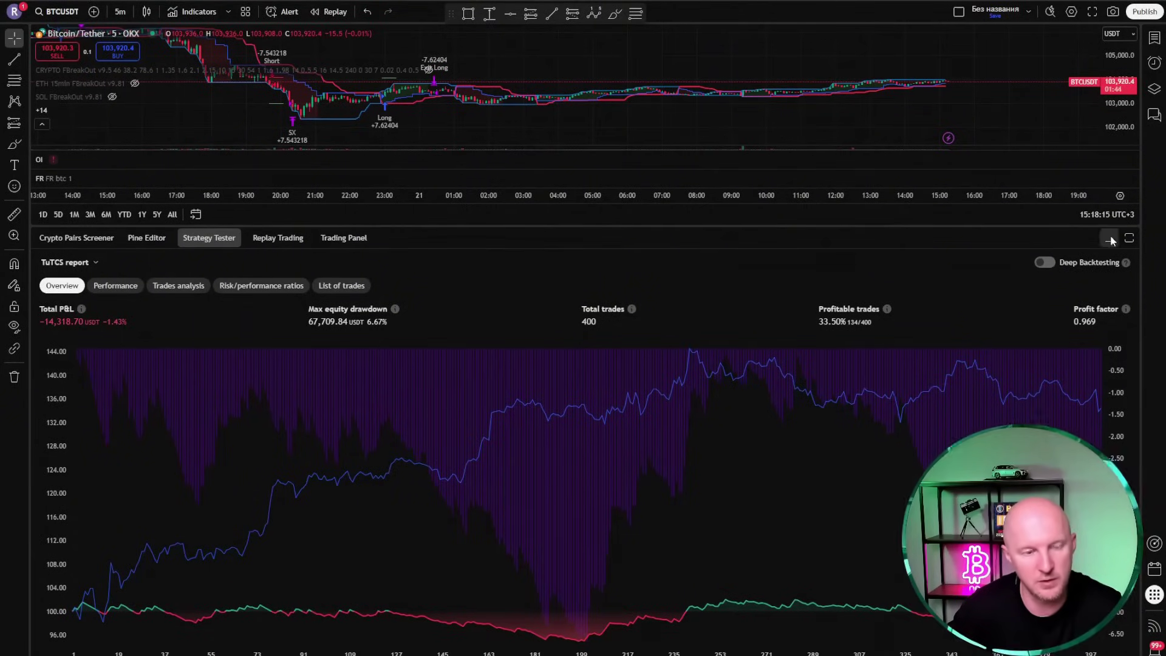
pyautogui.click(1109, 239)
pyautogui.click(159, 257)
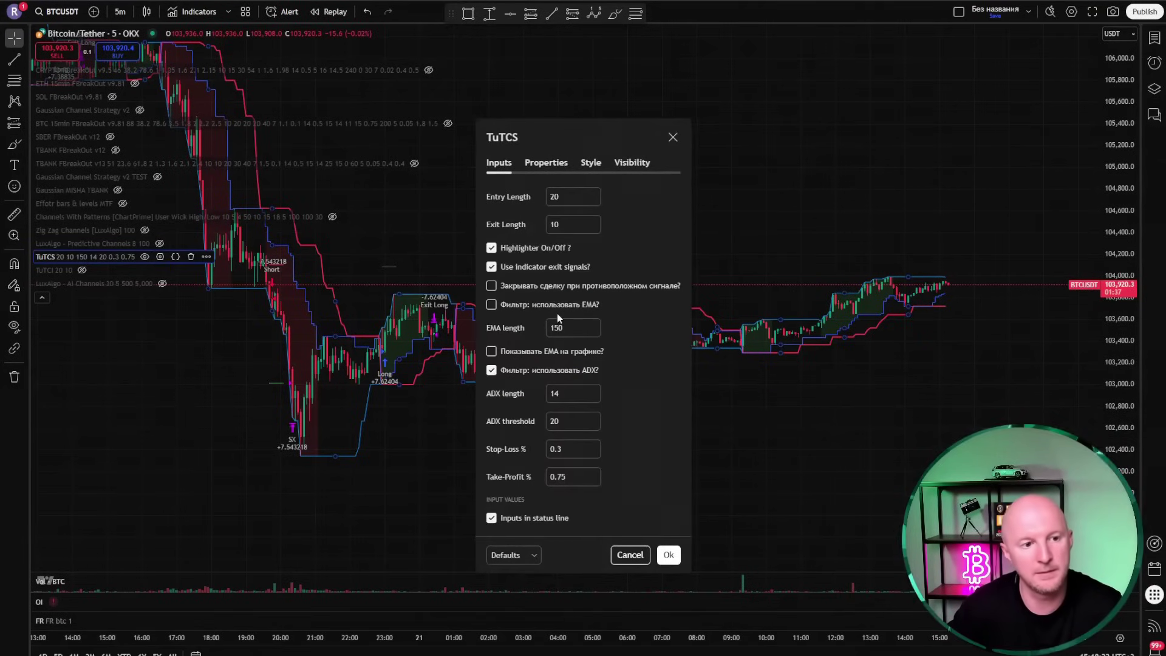
pyautogui.click(671, 556)
pyautogui.moveTo(265, 457); pyautogui.dragTo(571, 323)
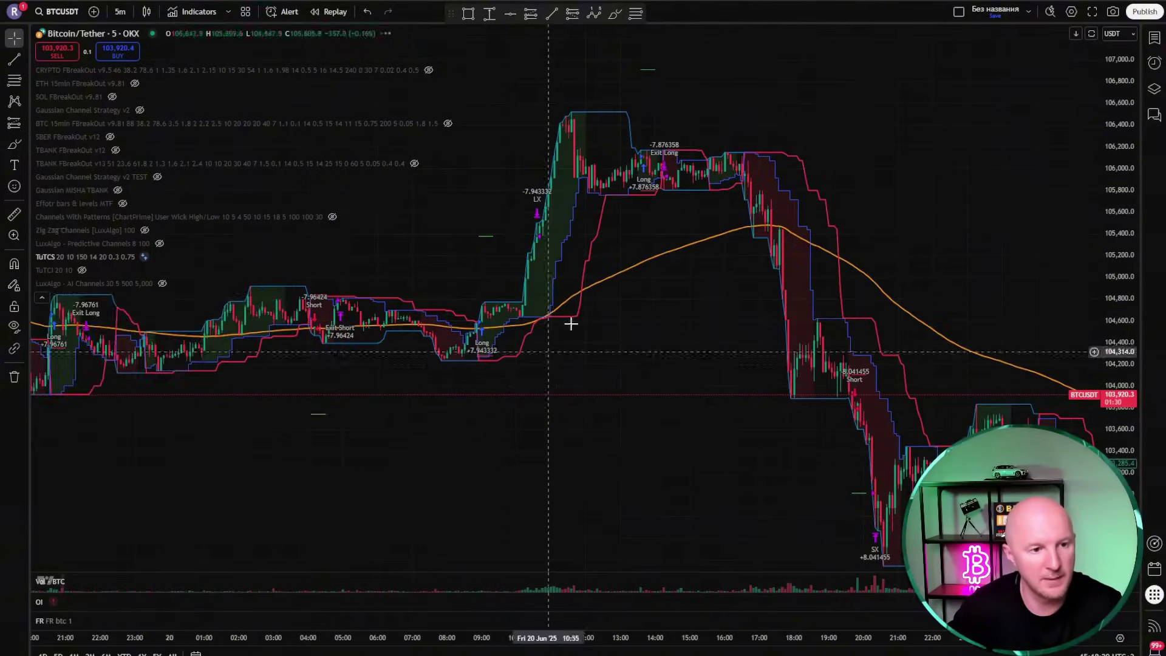
pyautogui.moveTo(911, 300); pyautogui.dragTo(680, 370)
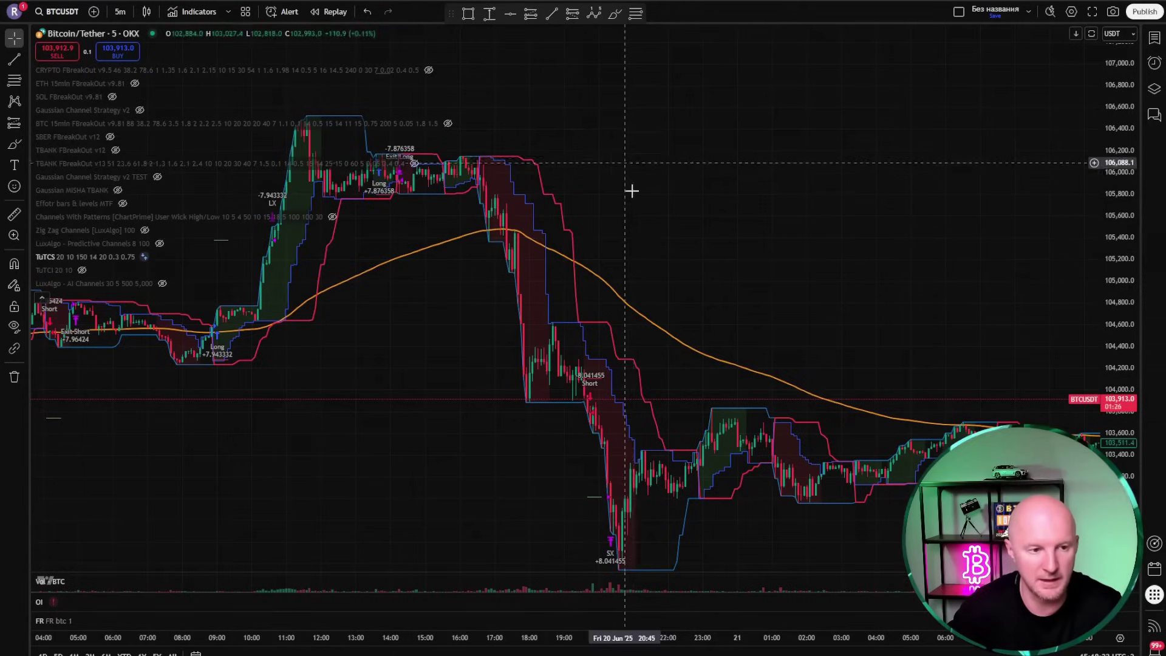
pyautogui.moveTo(558, 486); pyautogui.dragTo(927, 448)
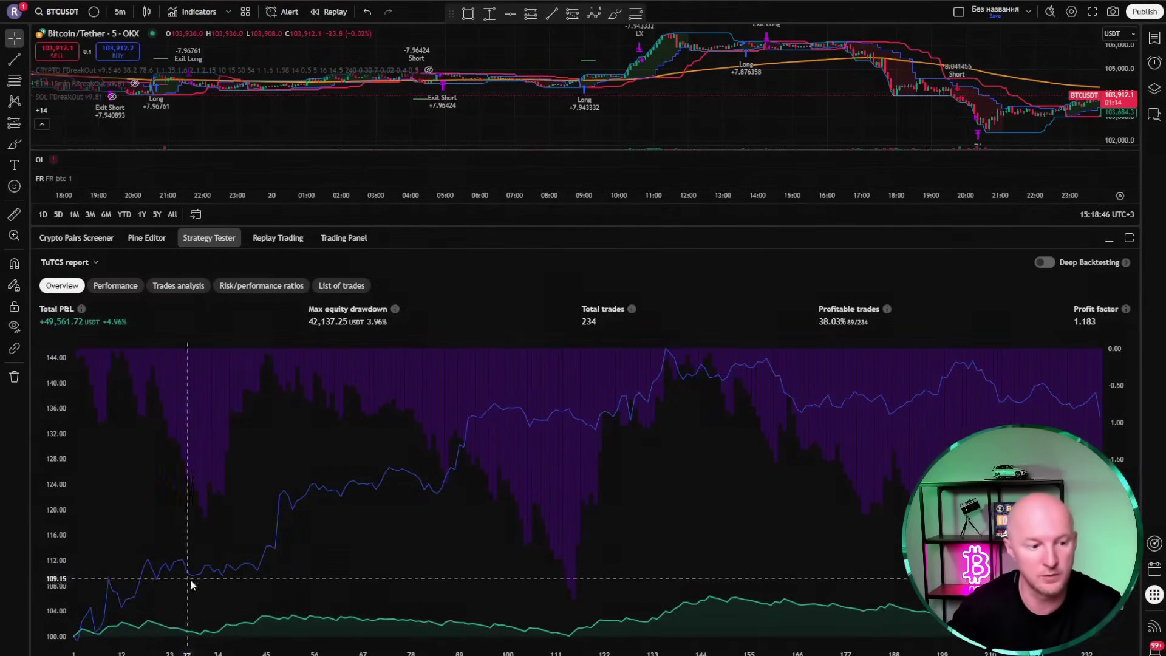
# Step: Turn off indicator exit signals and enable closing trades on an opposite signal in the TuTCS strategy settings
pyautogui.click(1106, 239)
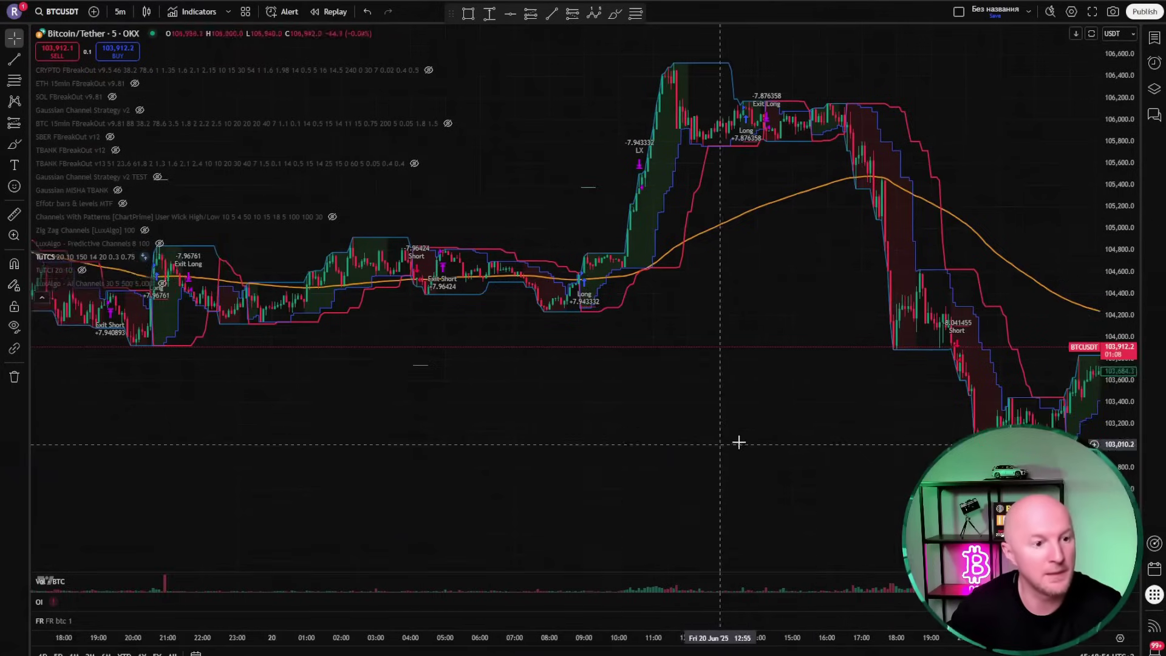
pyautogui.moveTo(880, 448); pyautogui.dragTo(619, 403)
pyautogui.scroll(-5, 492, 428)
pyautogui.moveTo(514, 428); pyautogui.dragTo(838, 505)
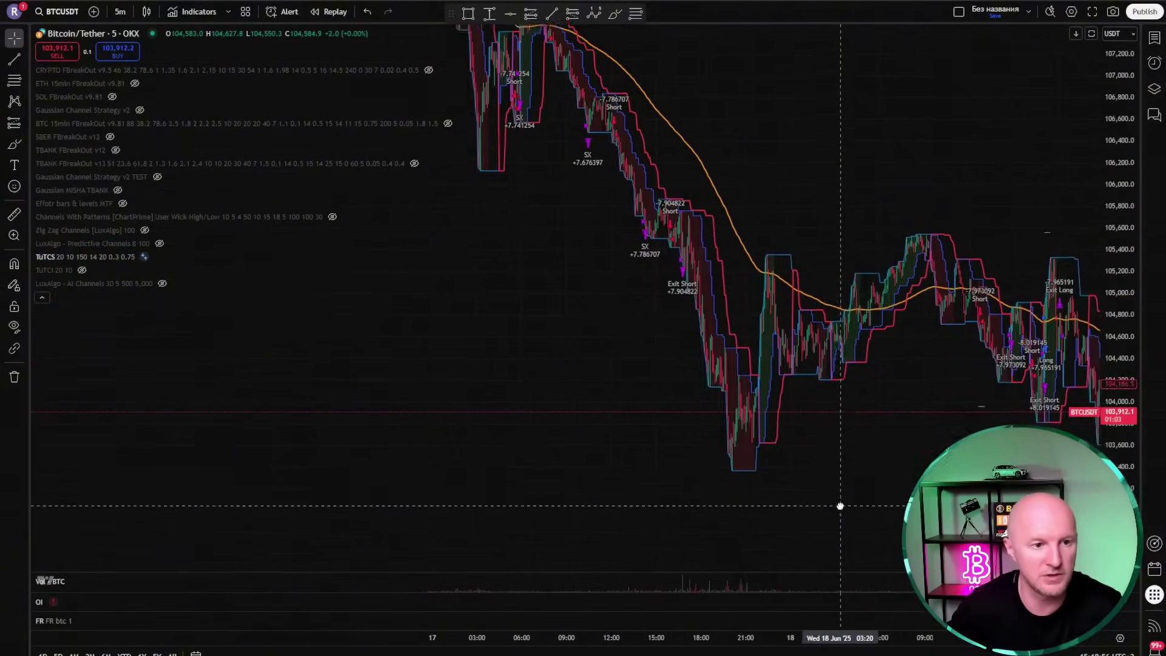
pyautogui.click(159, 257)
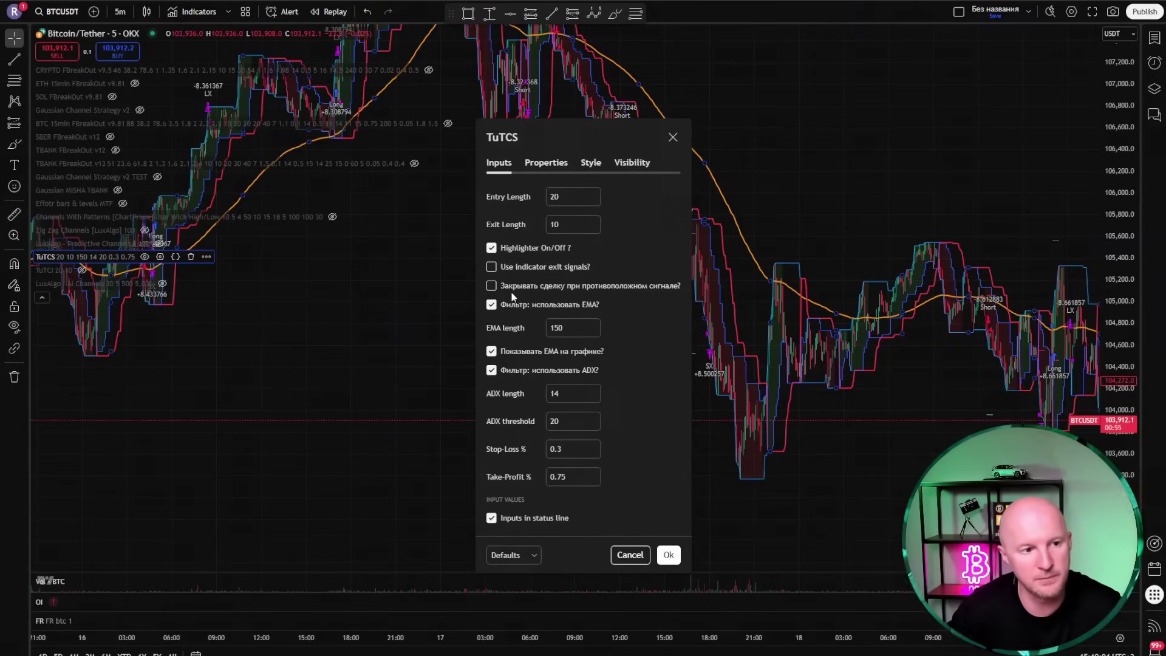
pyautogui.click(668, 555)
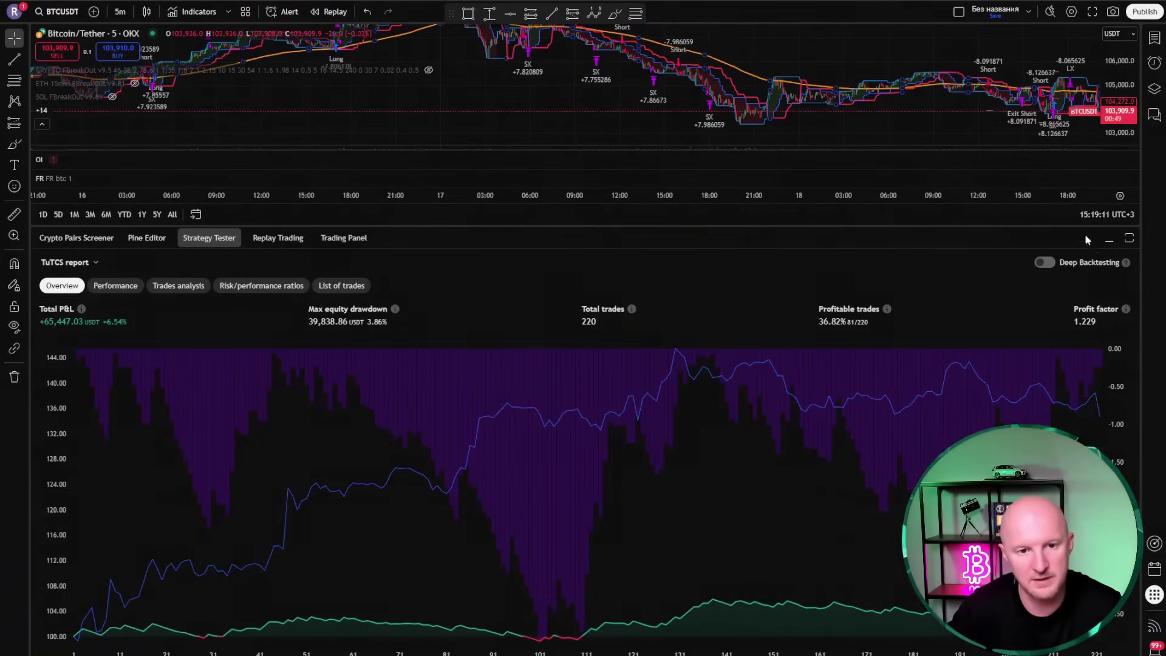
# Step: Turn off closing trades on an opposite signal in the TuTCS strategy settings and view the updated strategy report
pyautogui.click(1110, 240)
pyautogui.click(161, 257)
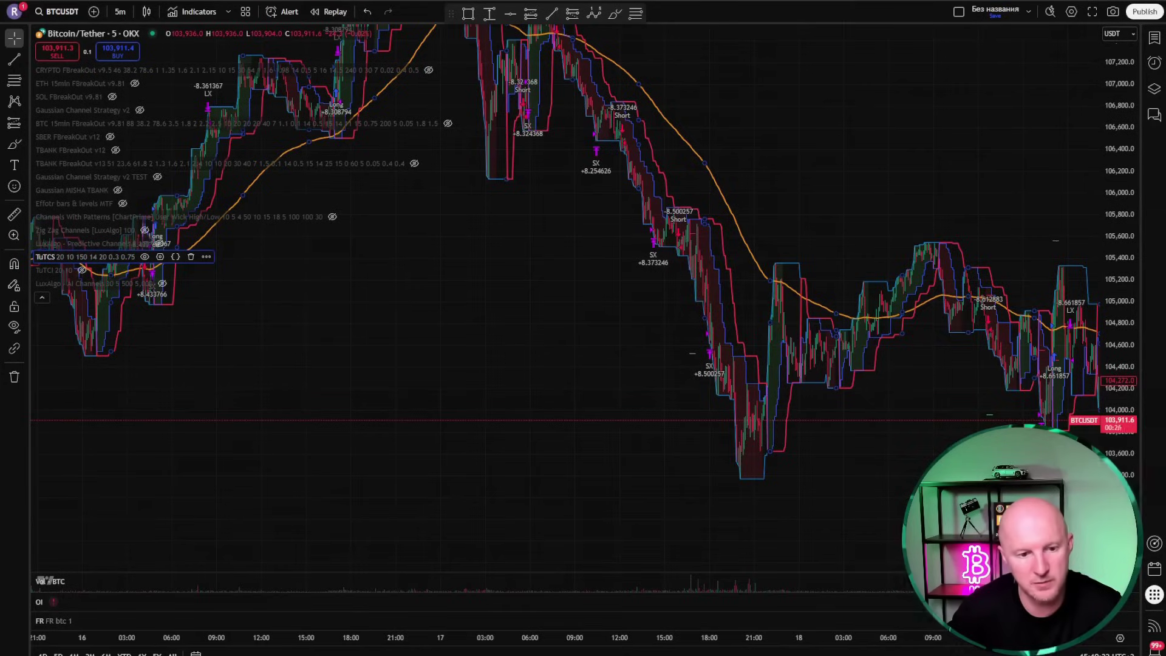
pyautogui.click(209, 655)
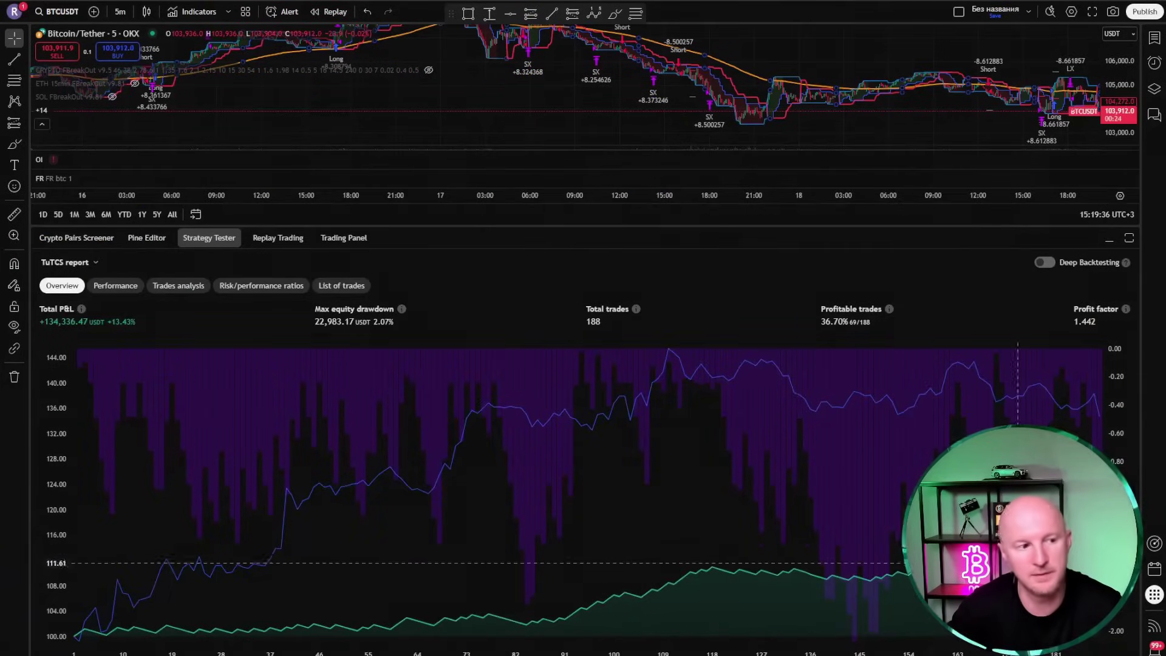